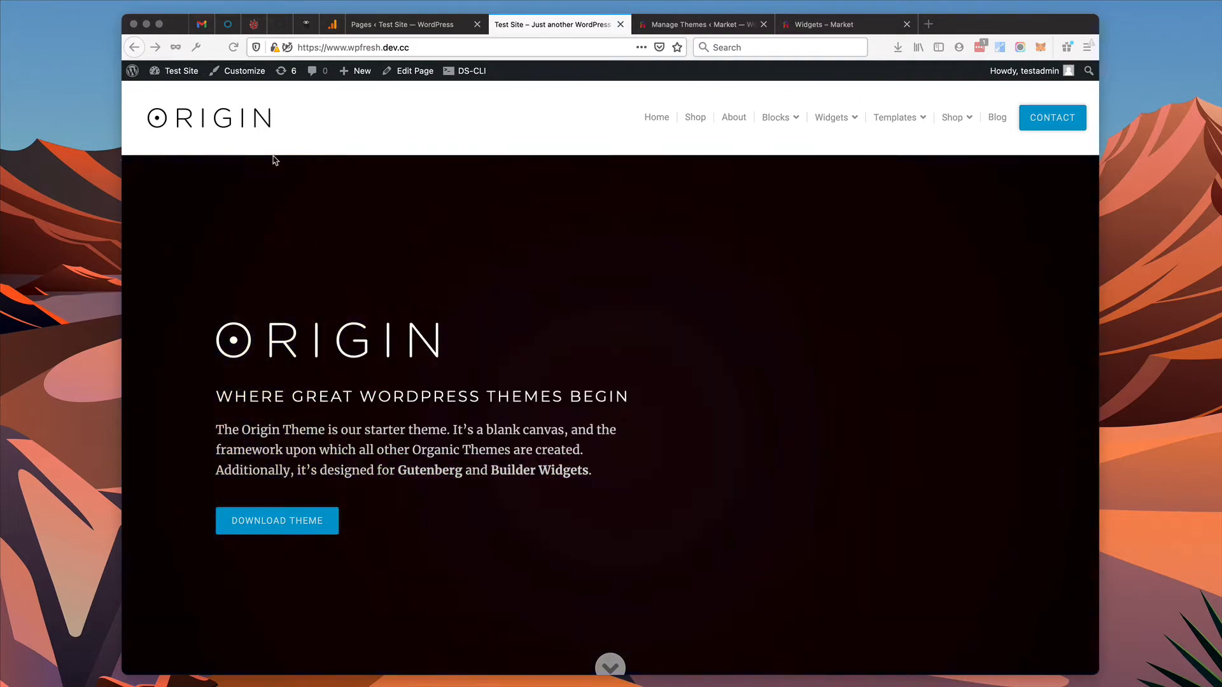
Step: Look through the Origin demo home page's sections, including further slides of the testimonials and the image slideshow
scroll(501, 304, "down", 10)
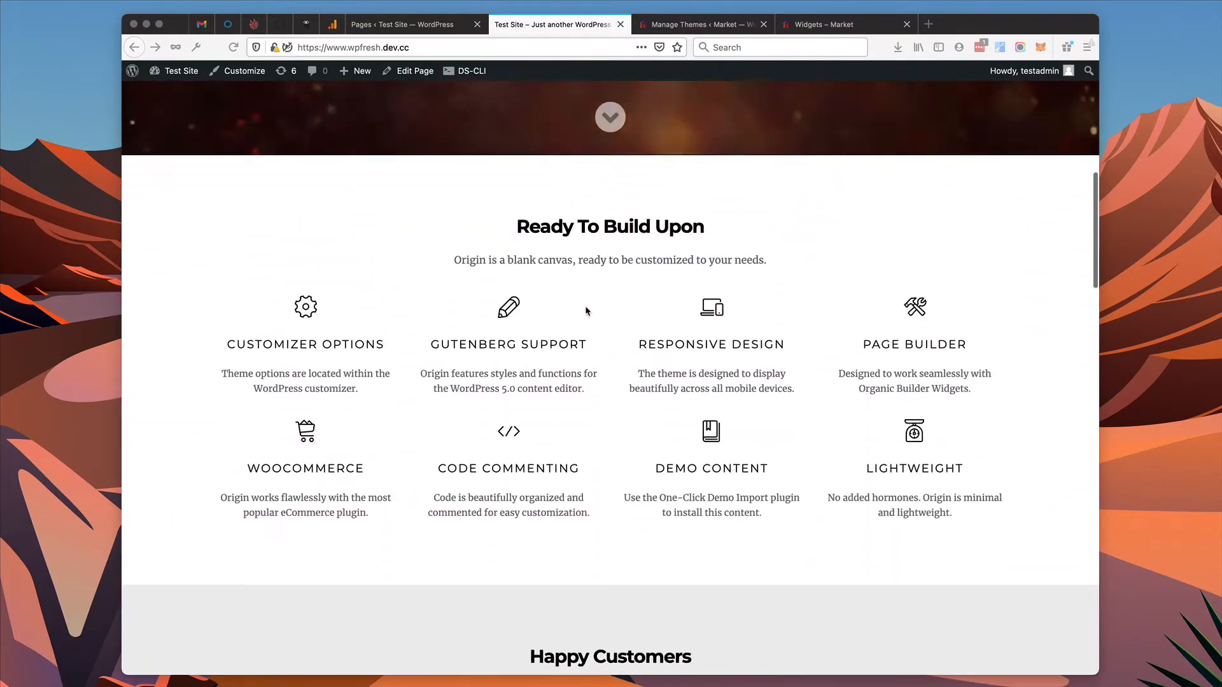
scroll(585, 308, "down", 5)
scroll(585, 307, "up", 10)
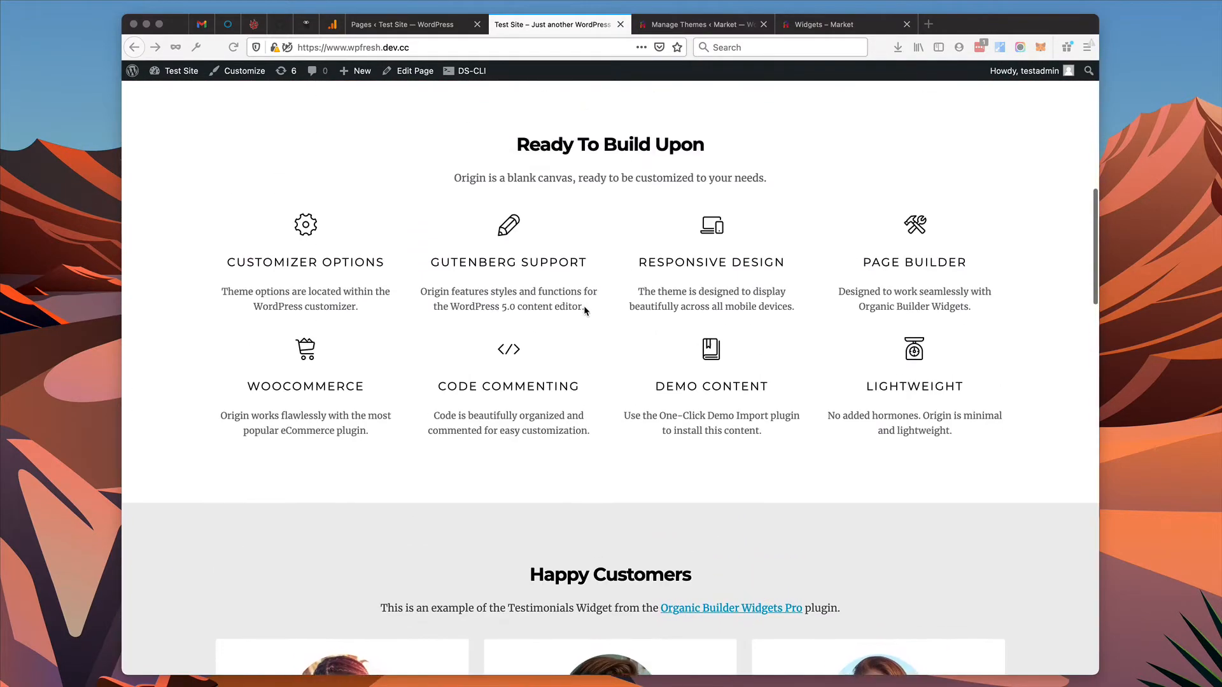
scroll(586, 311, "up", 5)
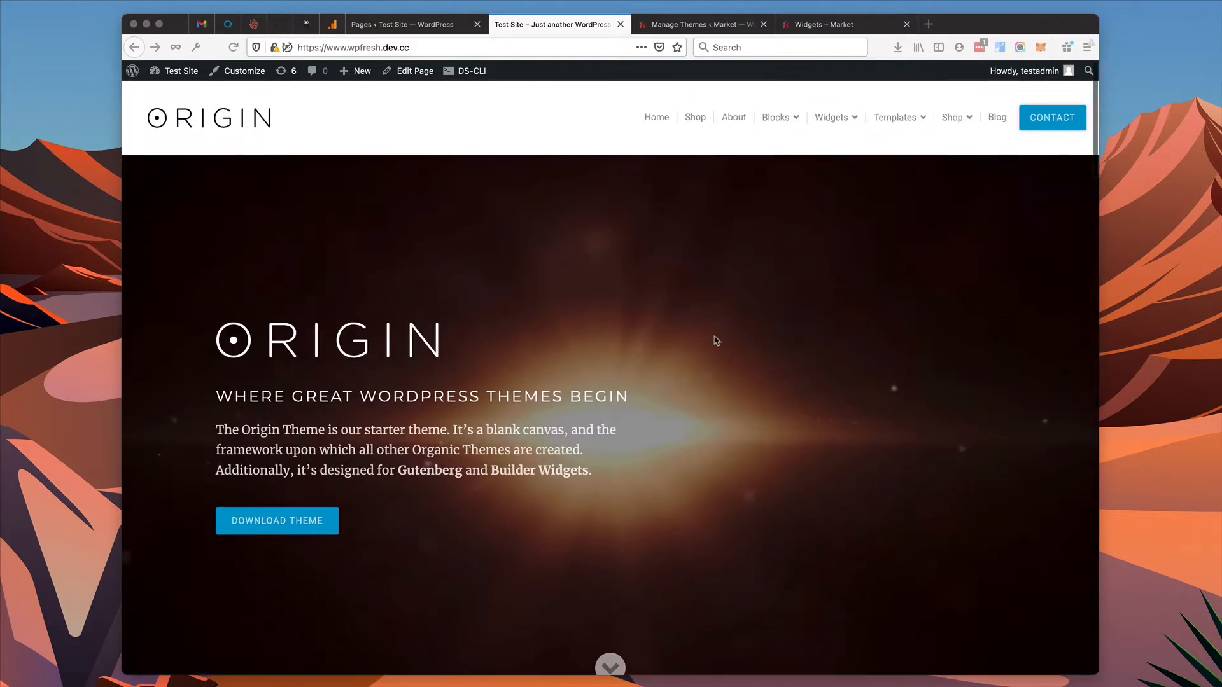
scroll(449, 324, "down", 3)
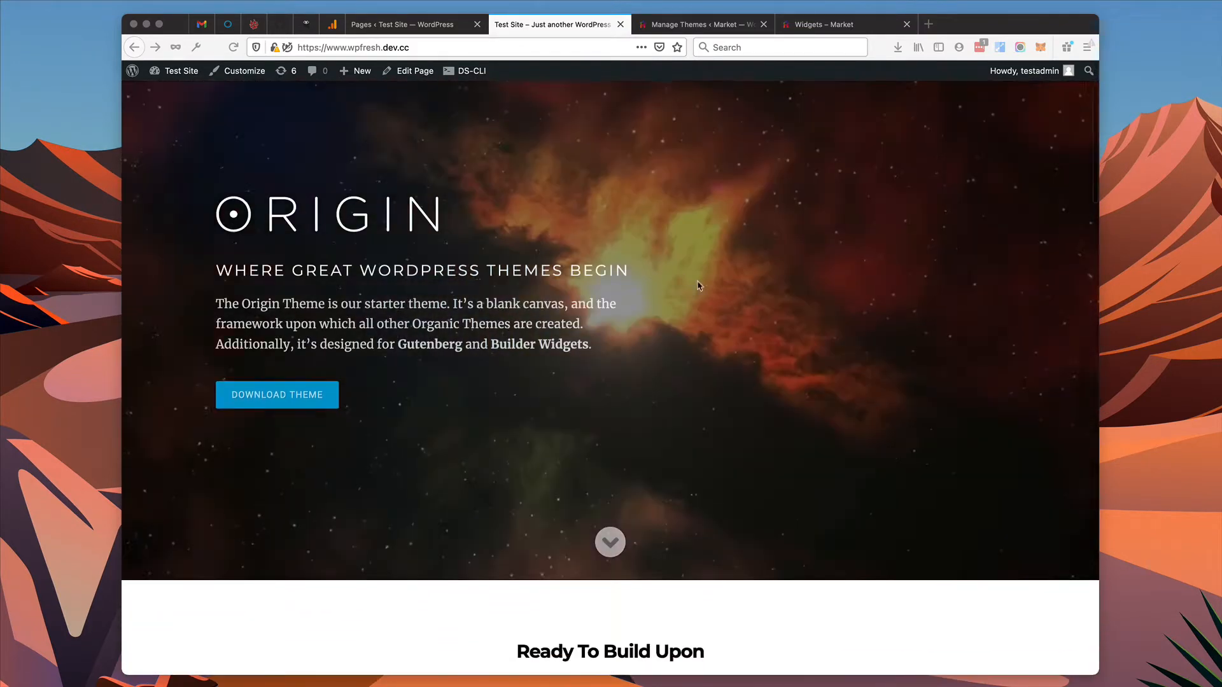
scroll(910, 334, "up", 3)
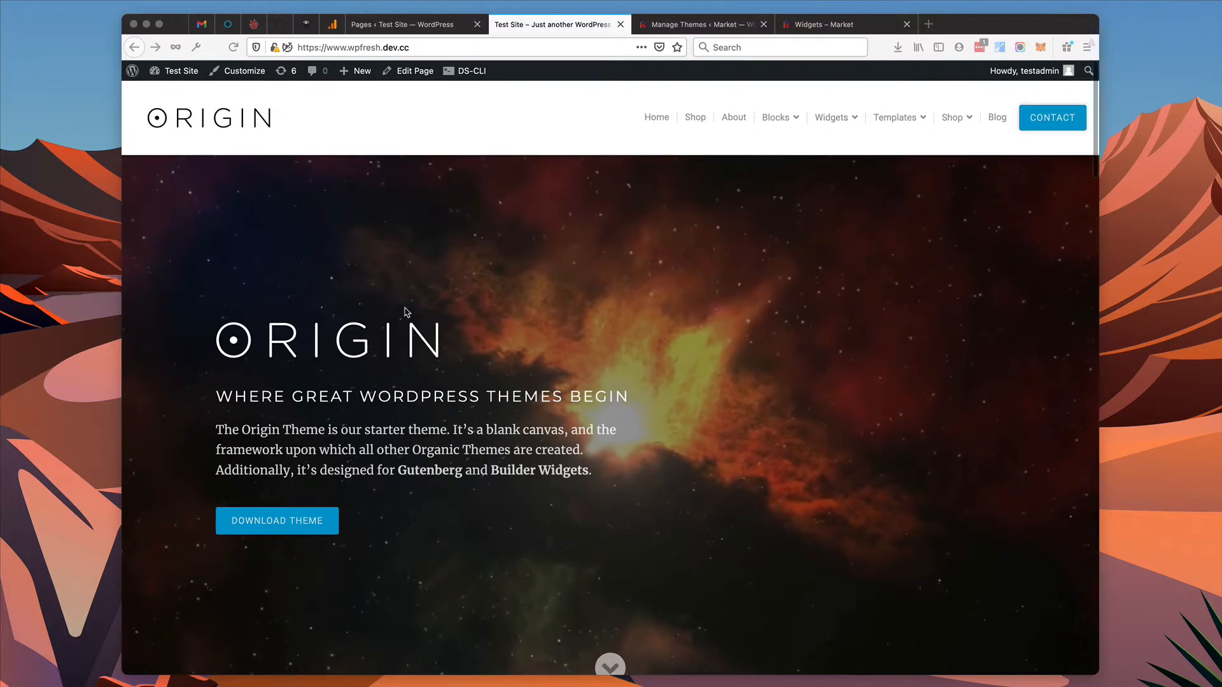
scroll(649, 290, "down", 8)
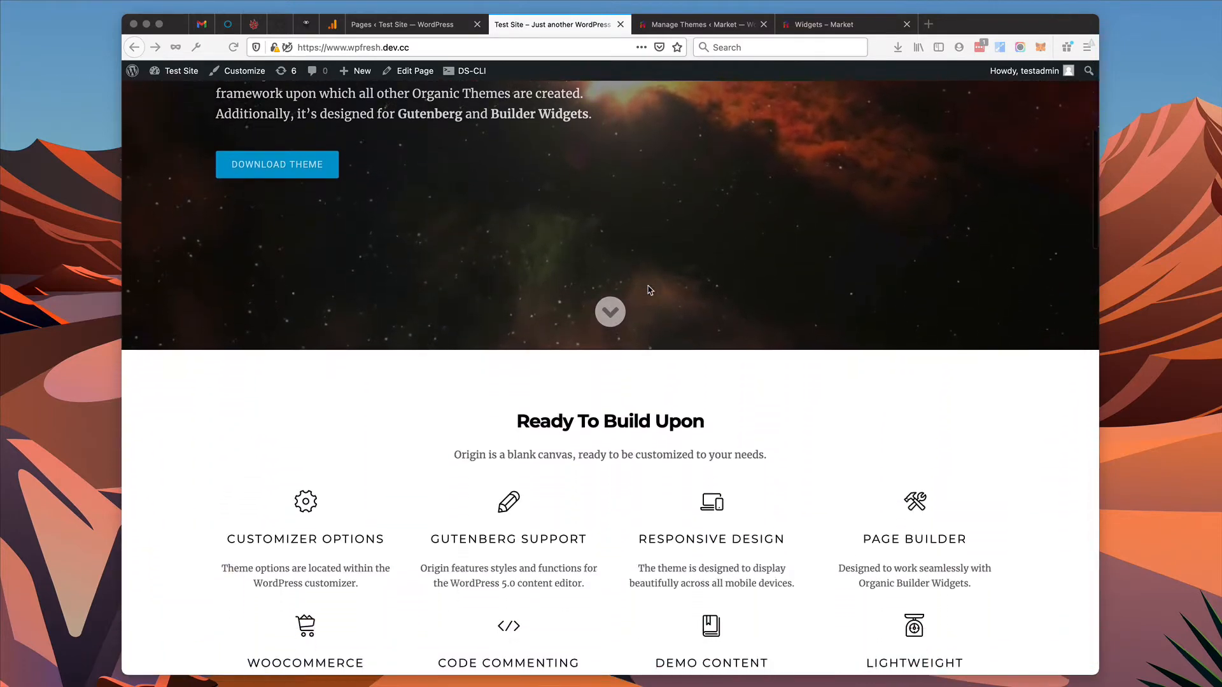
scroll(650, 287, "down", 6)
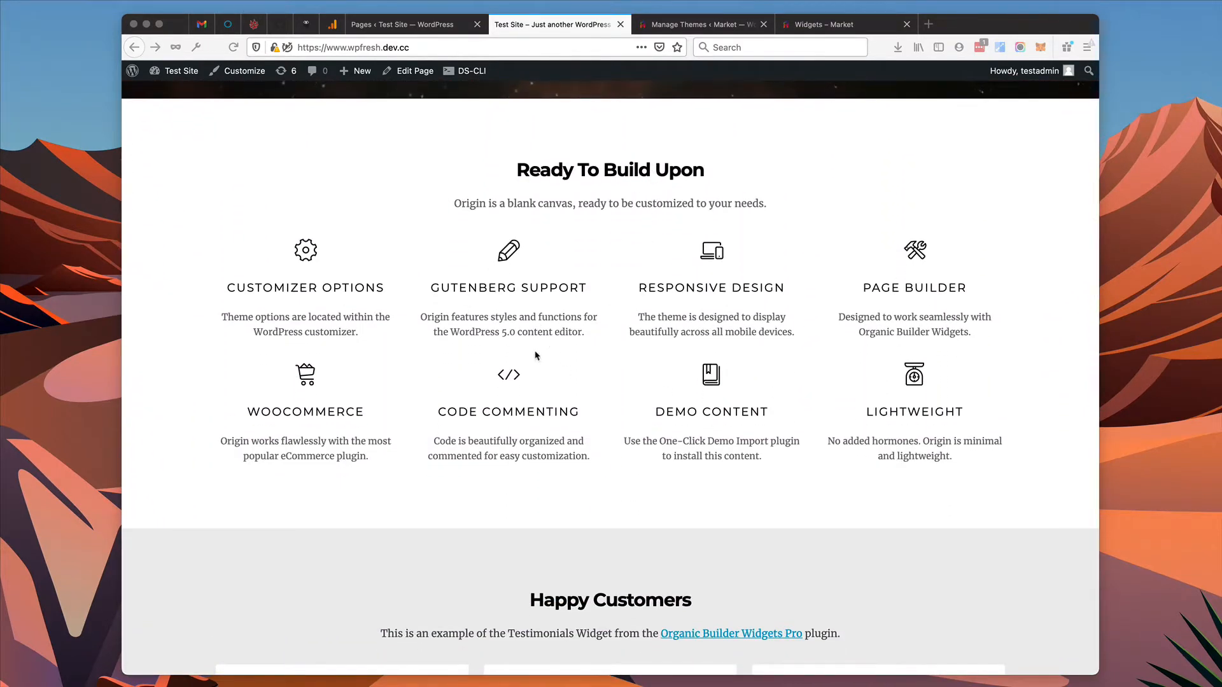
scroll(720, 334, "down", 10)
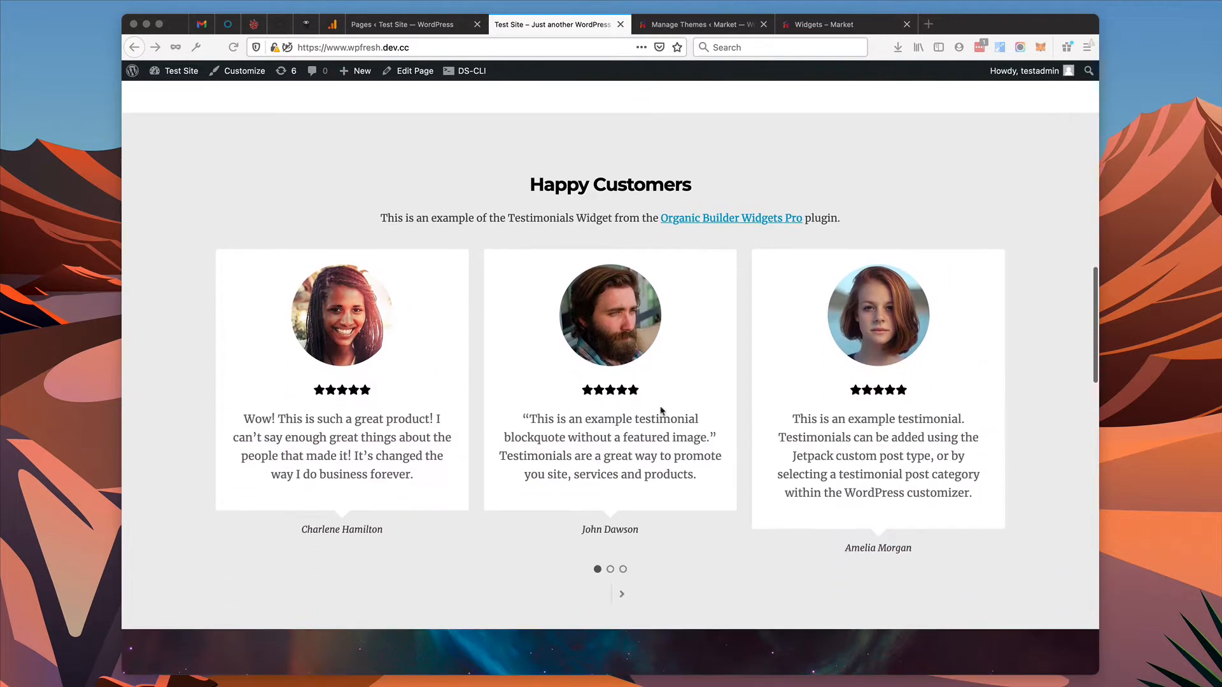
left_click(622, 593)
scroll(635, 578, "down", 7)
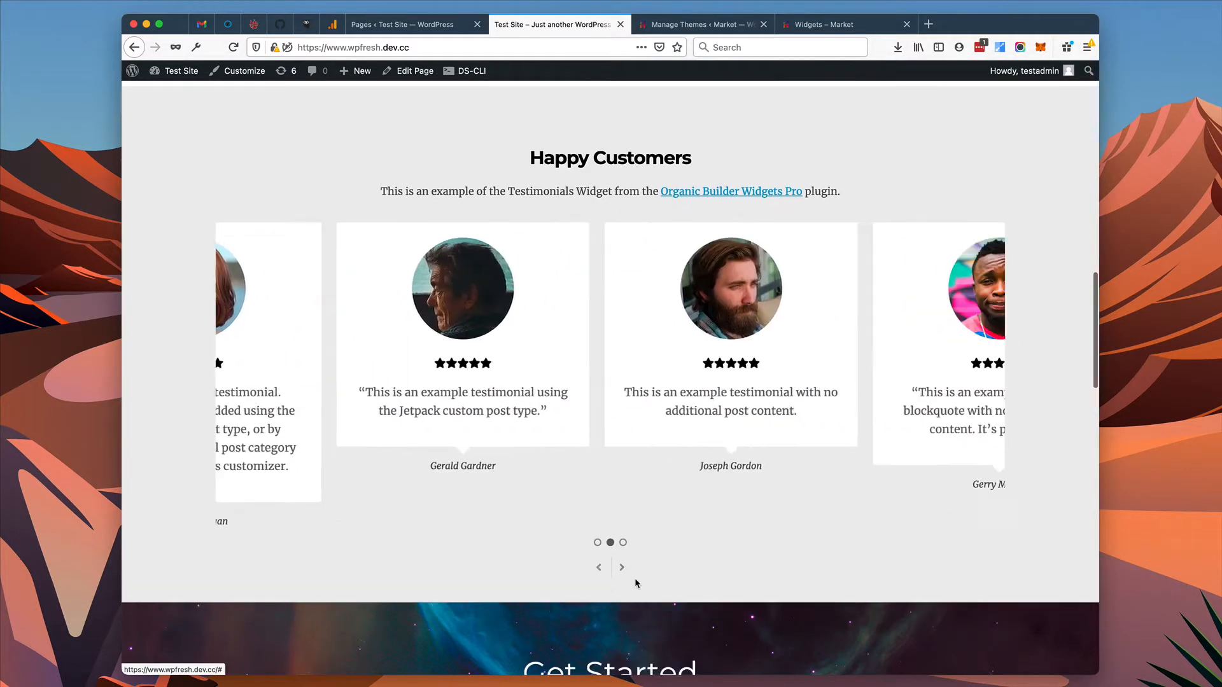
scroll(635, 573, "down", 9)
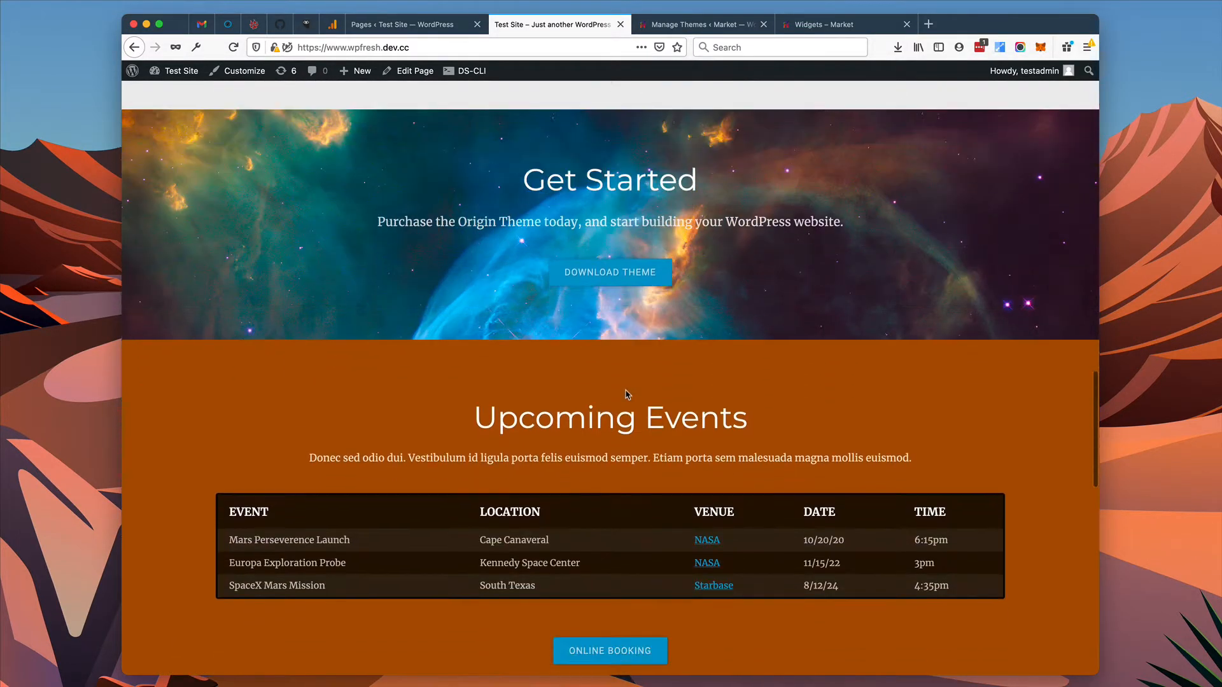
scroll(627, 394, "down", 10)
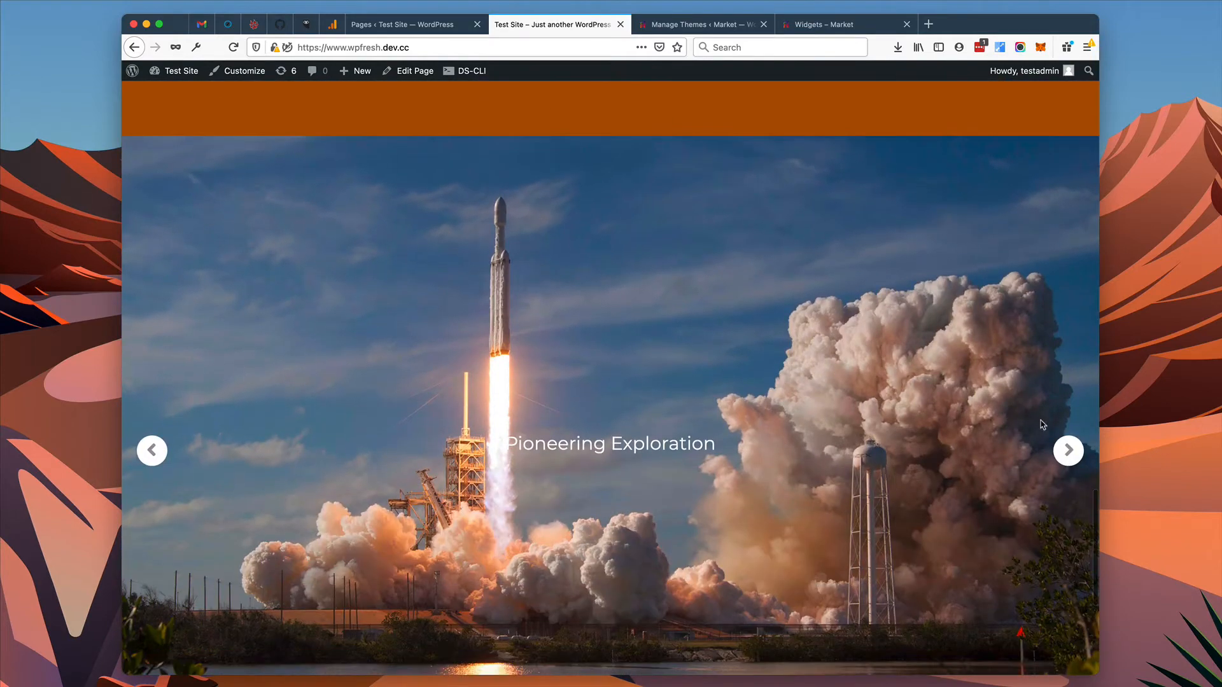
left_click(1069, 452)
scroll(791, 445, "down", 5)
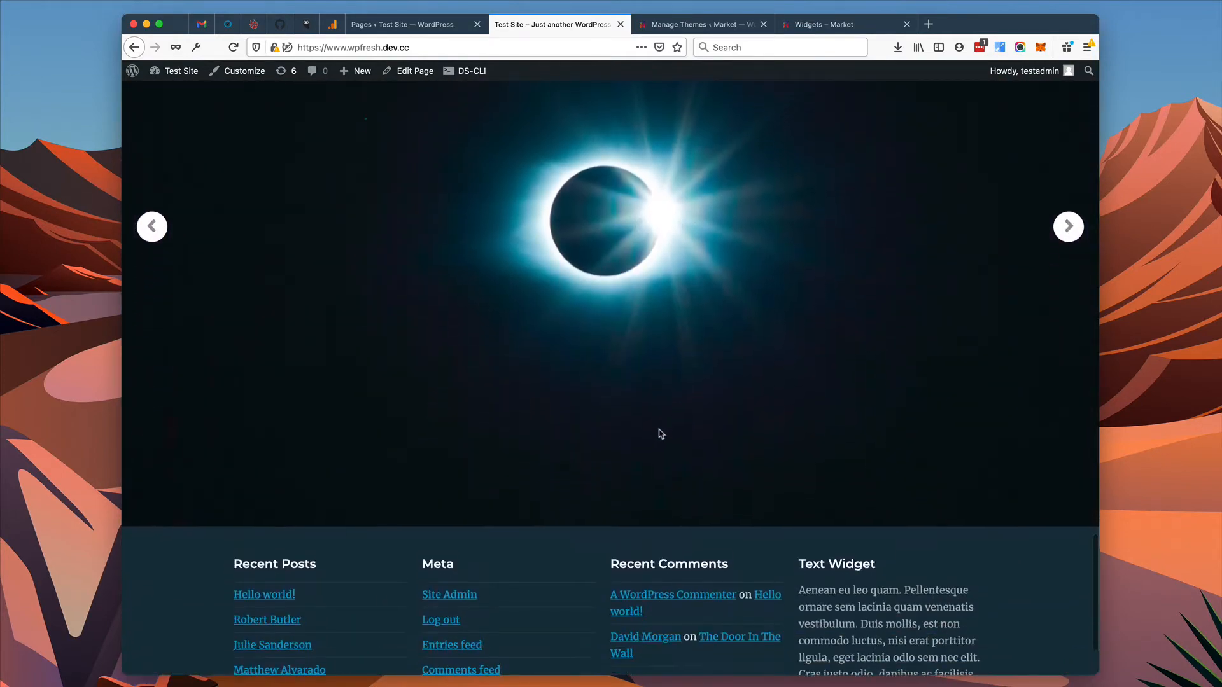
scroll(658, 431, "up", 2)
scroll(655, 433, "up", 20)
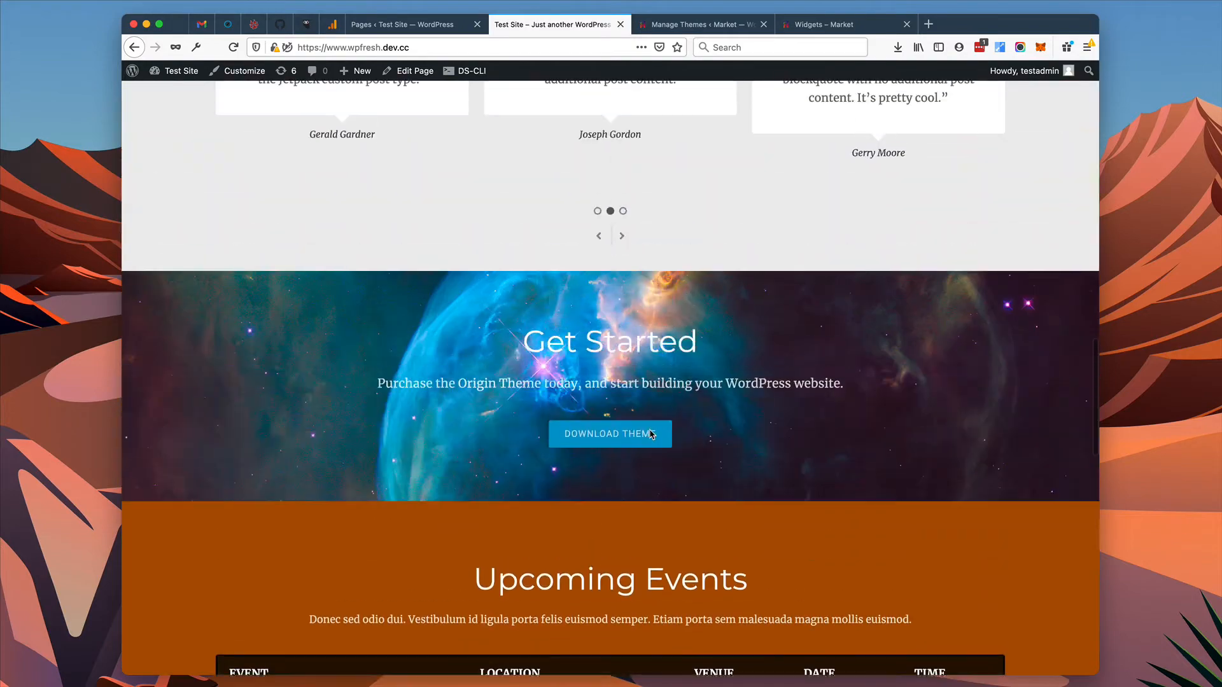
scroll(649, 433, "up", 20)
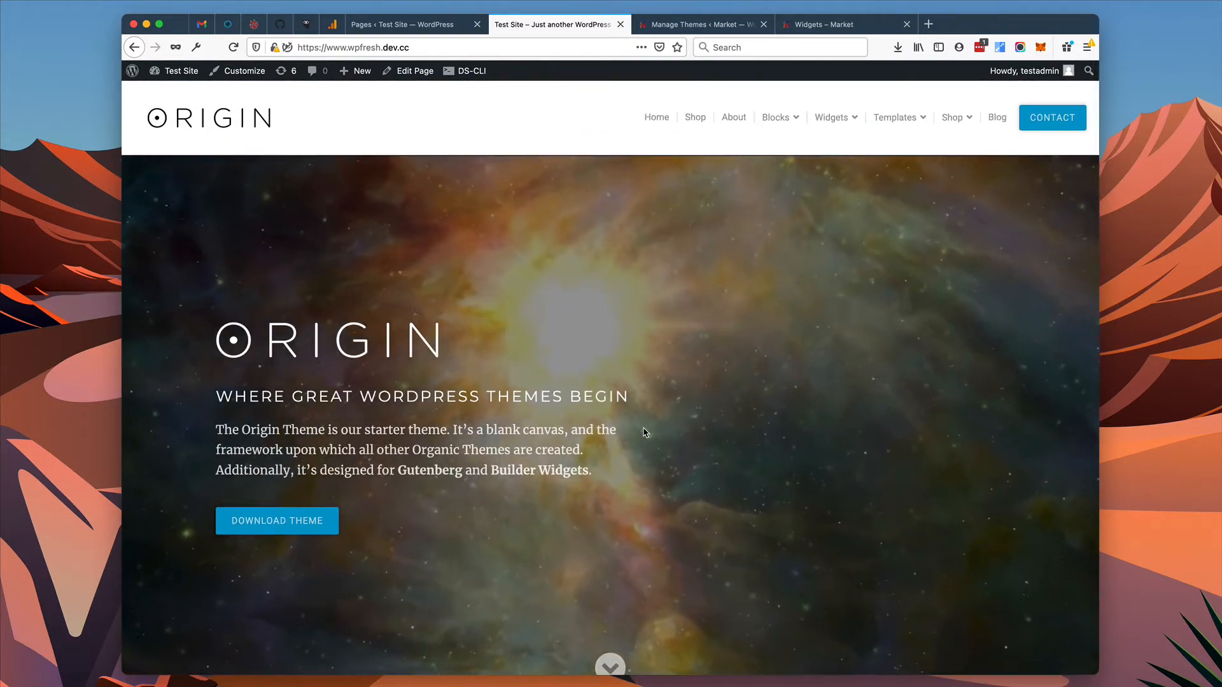
Step: Switch to the WordPress admin of the test site and open the theme Customizer with the home page preview
left_click(448, 29)
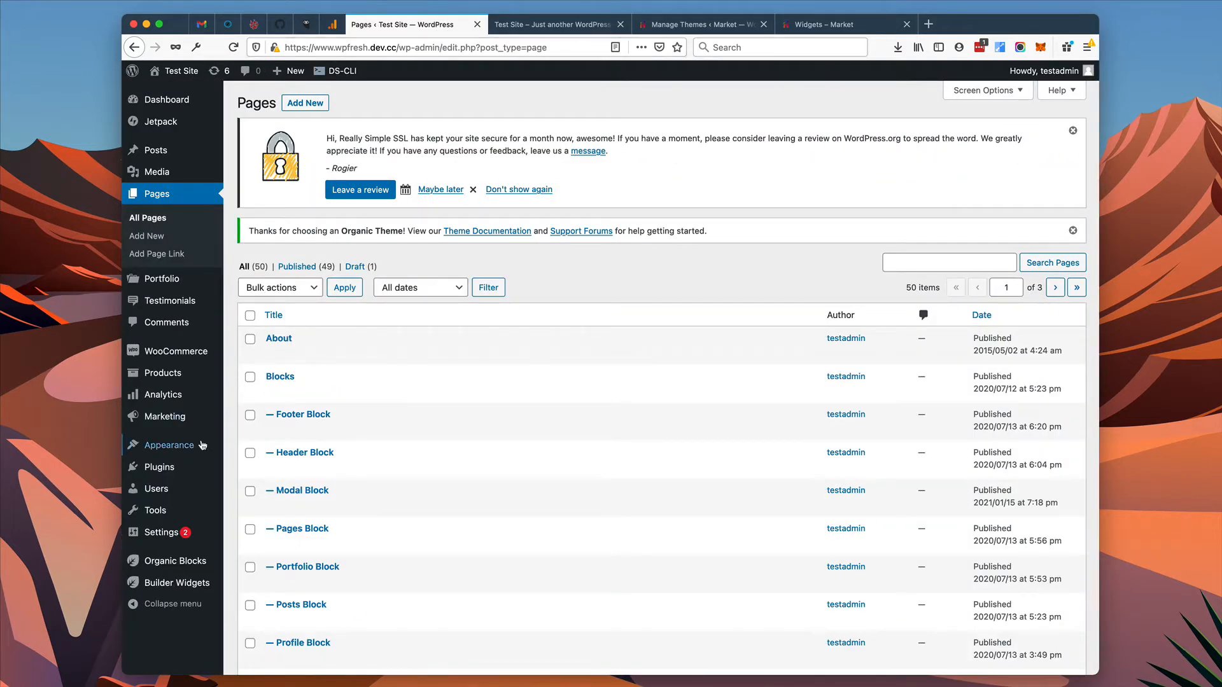
mouse_move(206, 447)
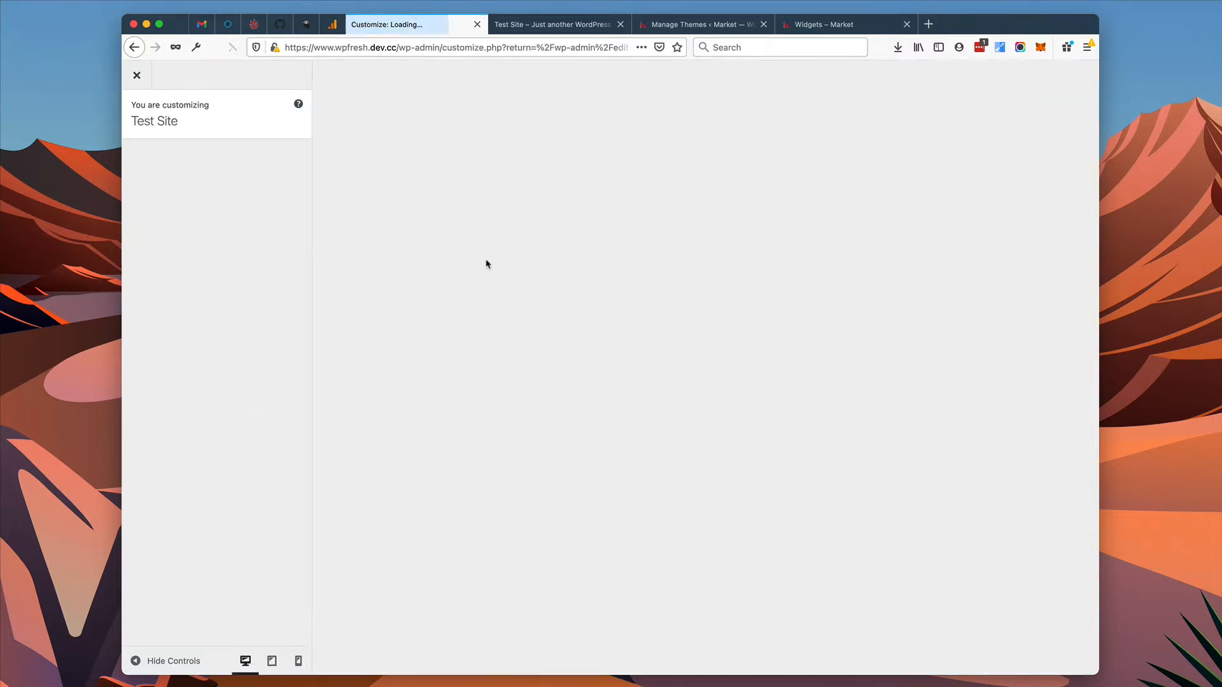
scroll(517, 253, "down", 12)
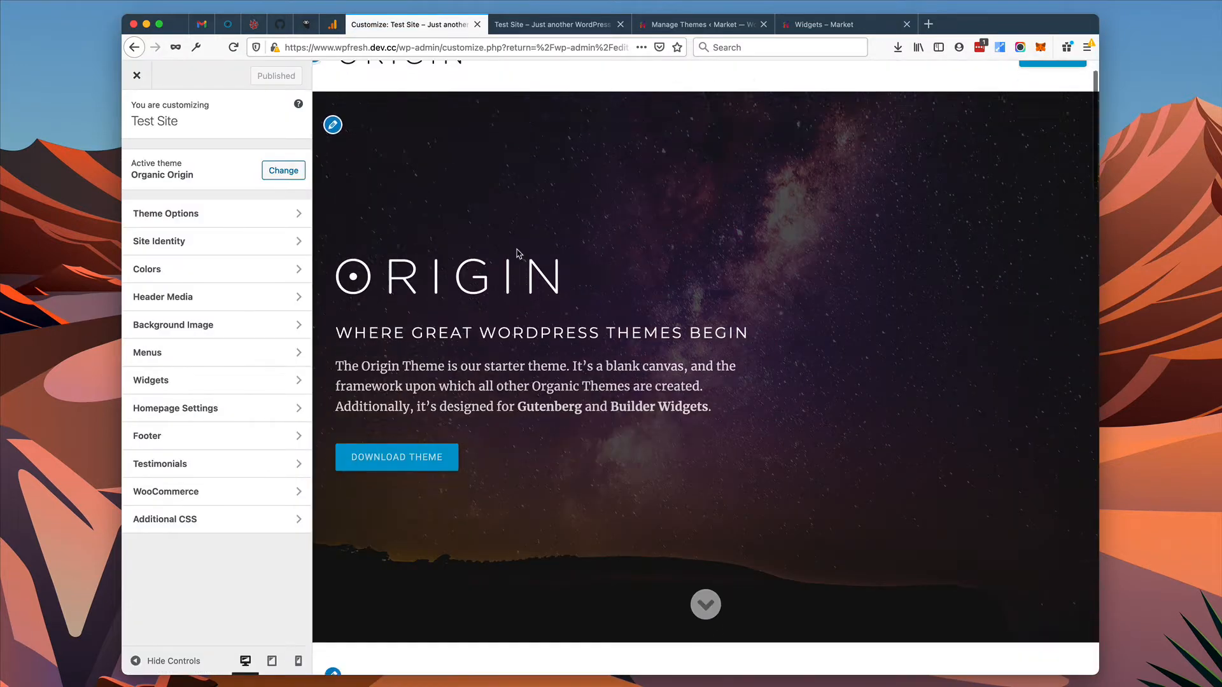
scroll(517, 253, "up", 12)
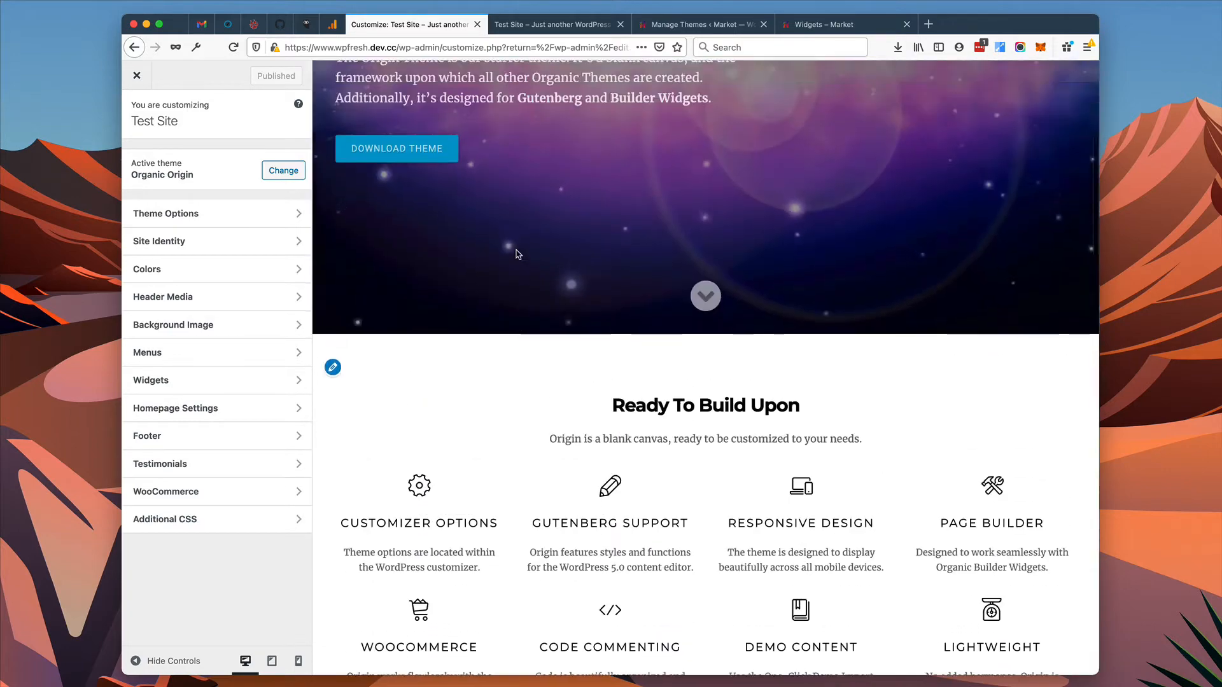
Step: Set the custom widget anchor of the "Ready To Build Upon" list widget to section-one
scroll(517, 254, "down", 8)
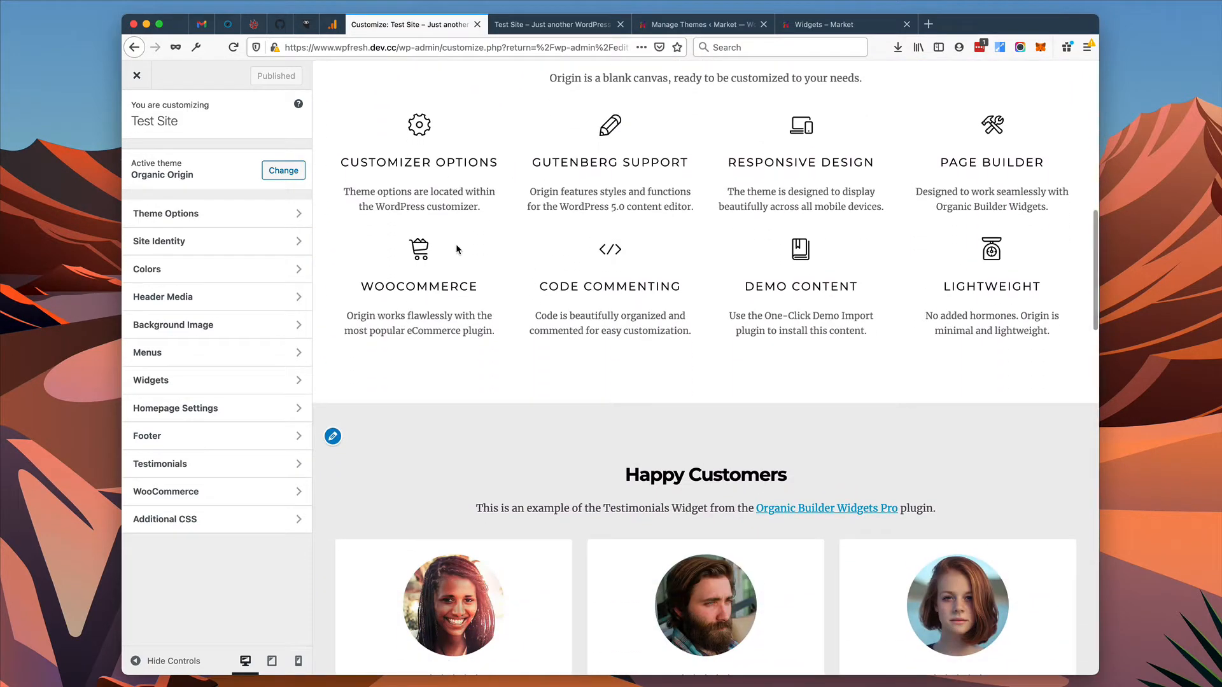
scroll(456, 249, "up", 5)
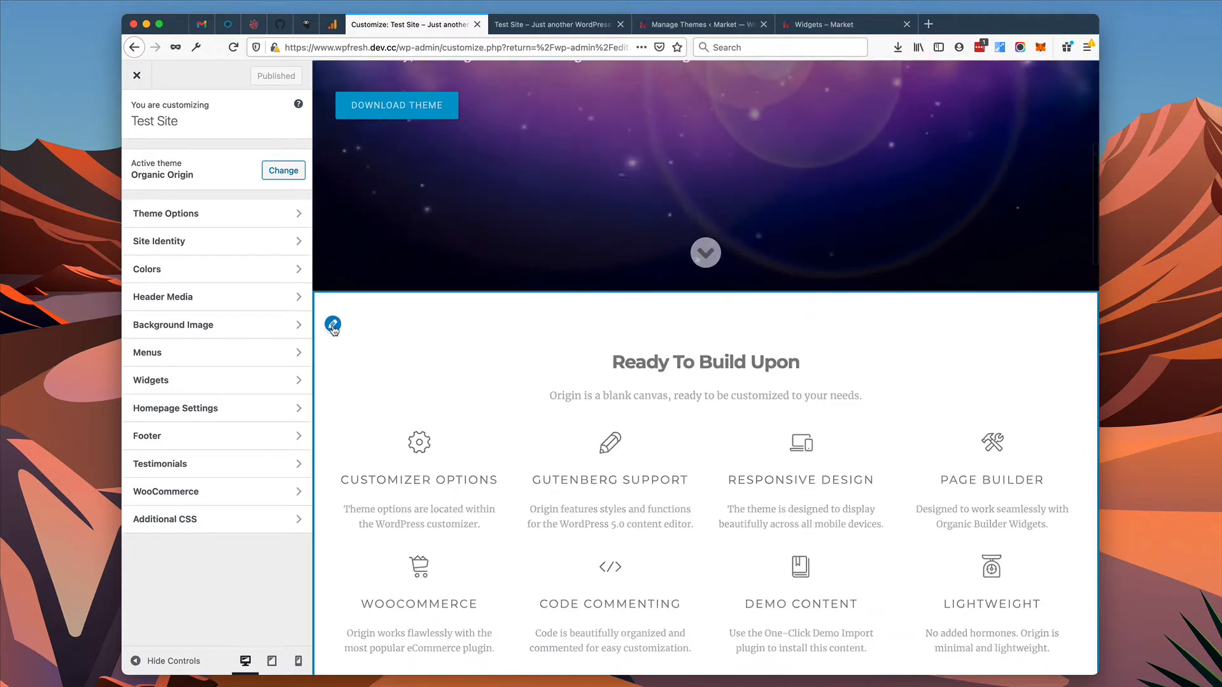
left_click(333, 325)
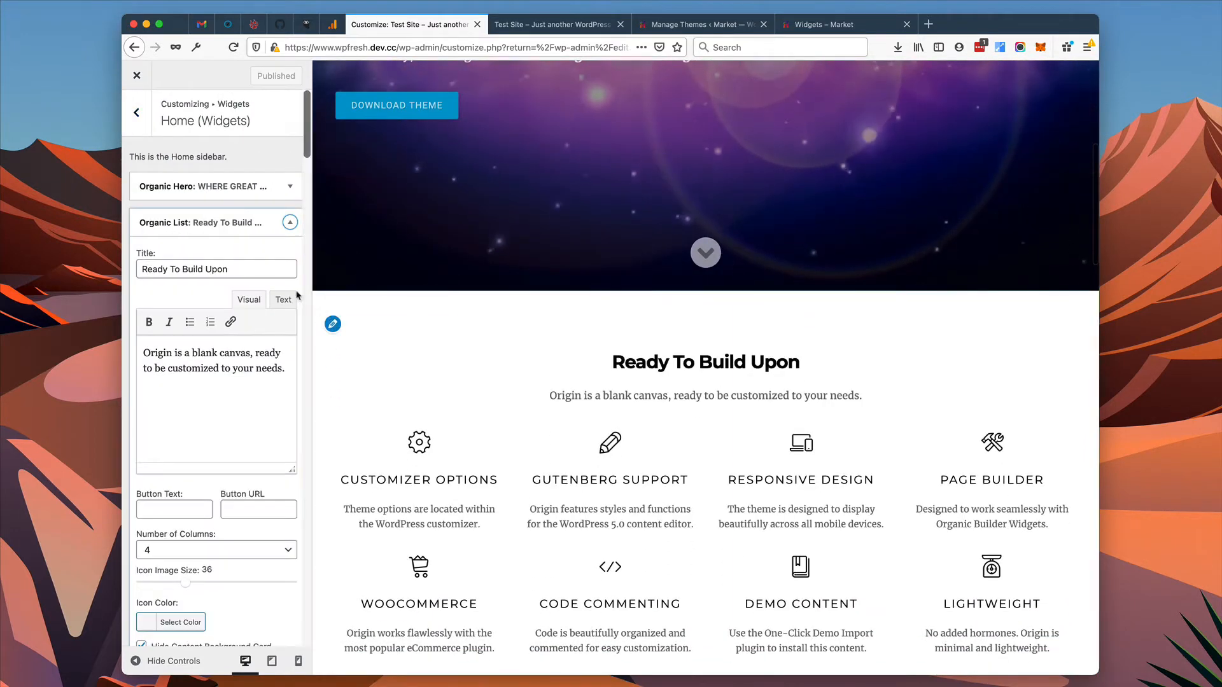
scroll(264, 284, "down", 6)
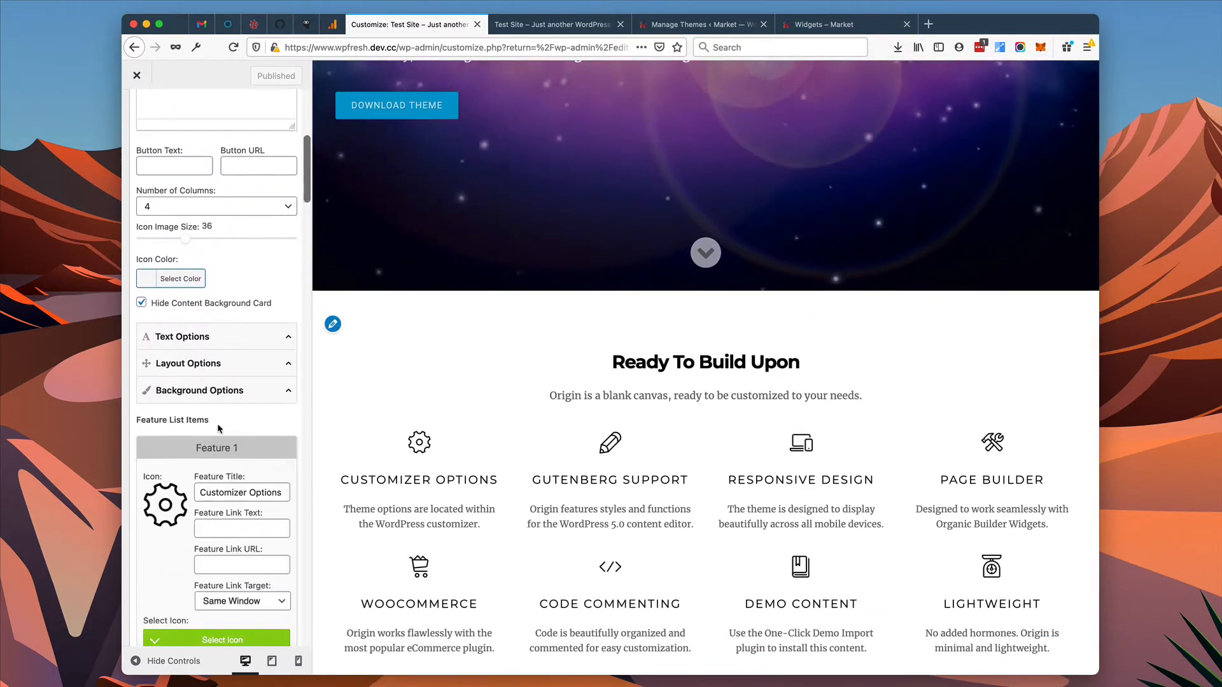
scroll(219, 428, "down", 10)
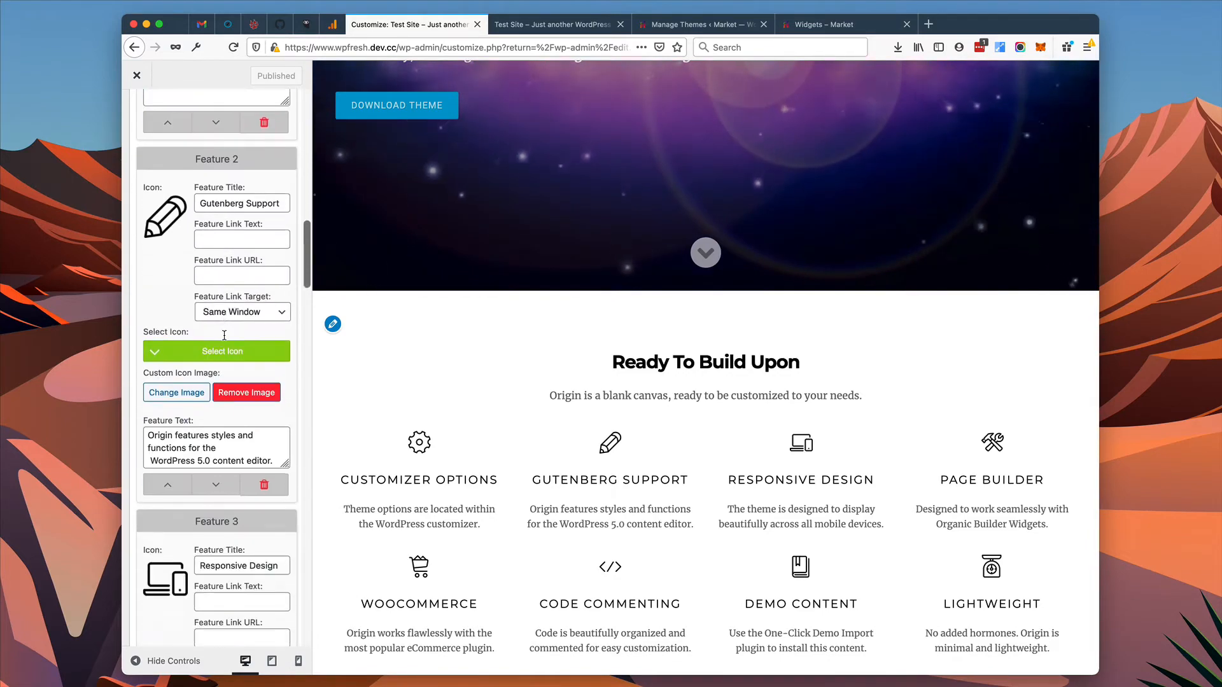
scroll(224, 335, "down", 20)
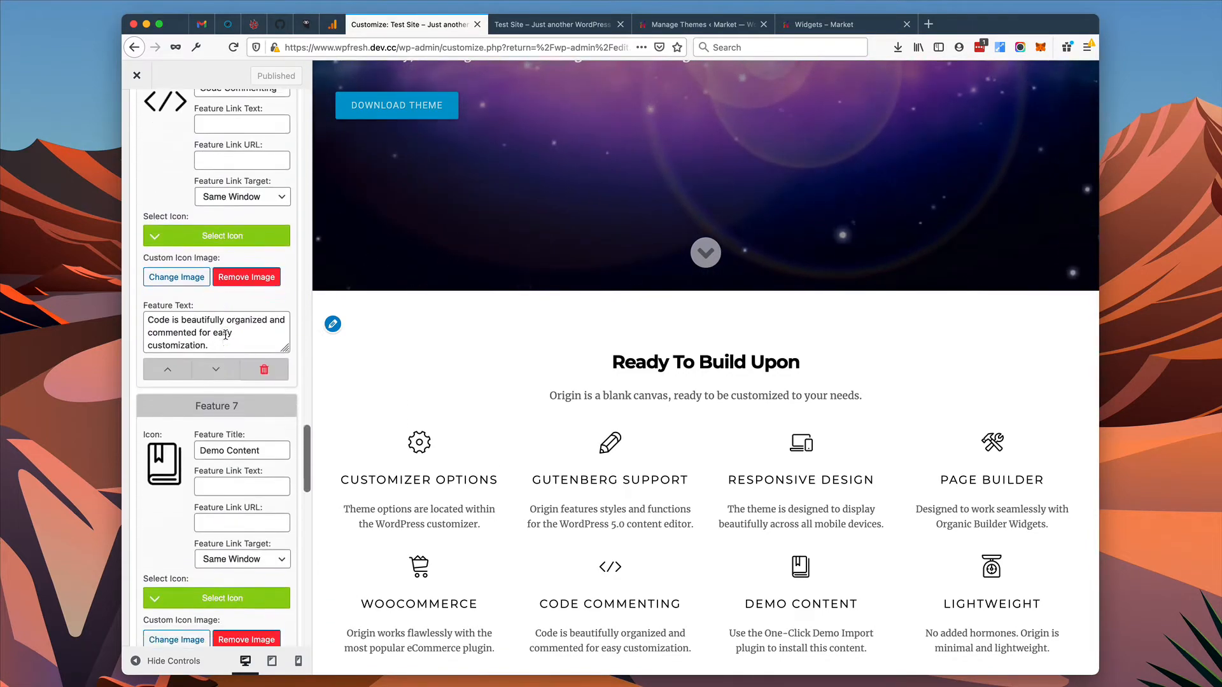
scroll(225, 335, "down", 20)
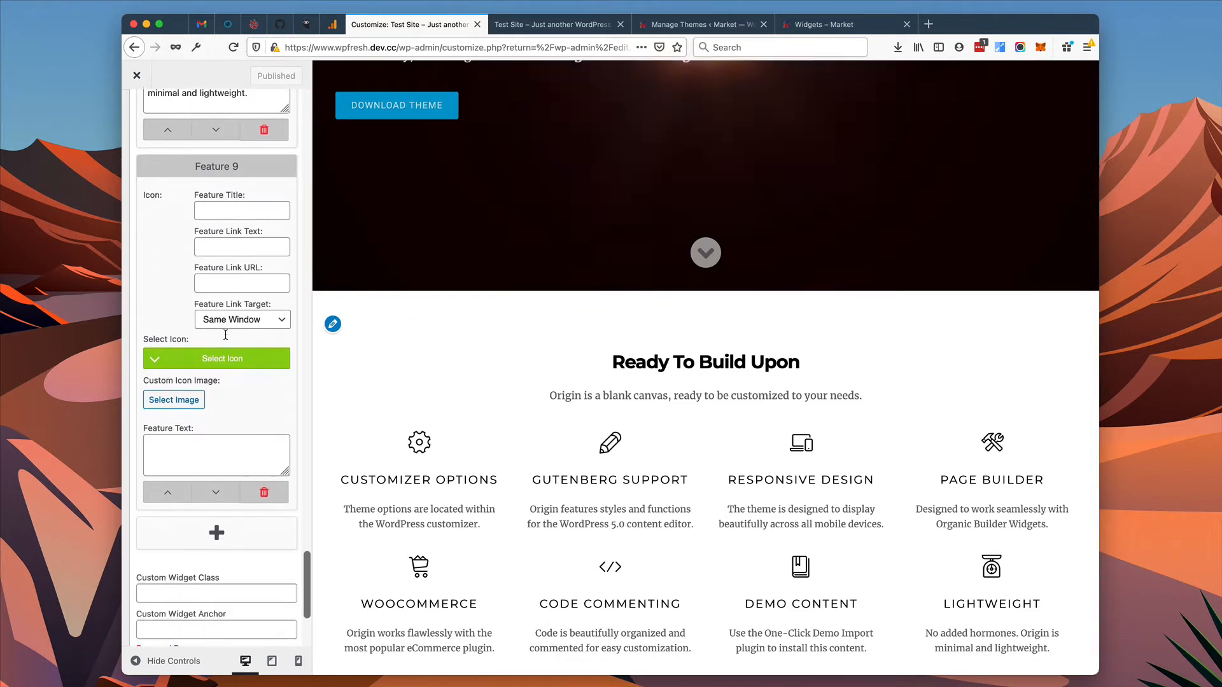
scroll(225, 335, "down", 2)
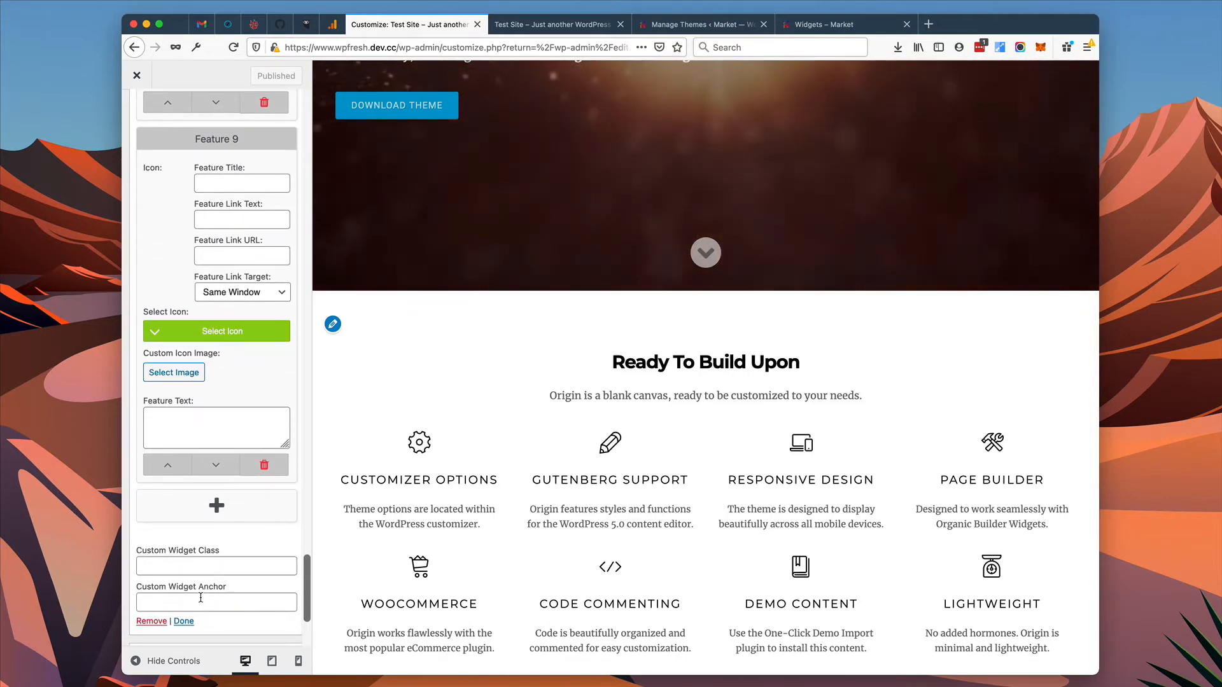
scroll(201, 599, "down", 3)
left_click(159, 422)
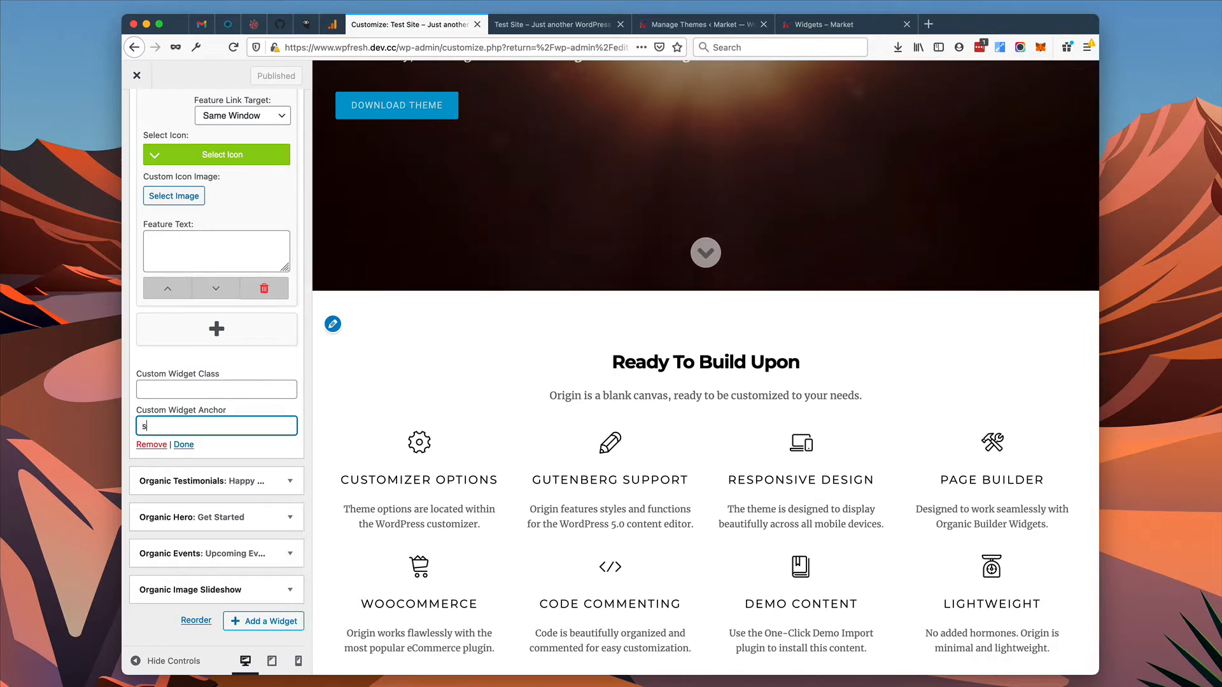
type("section-one")
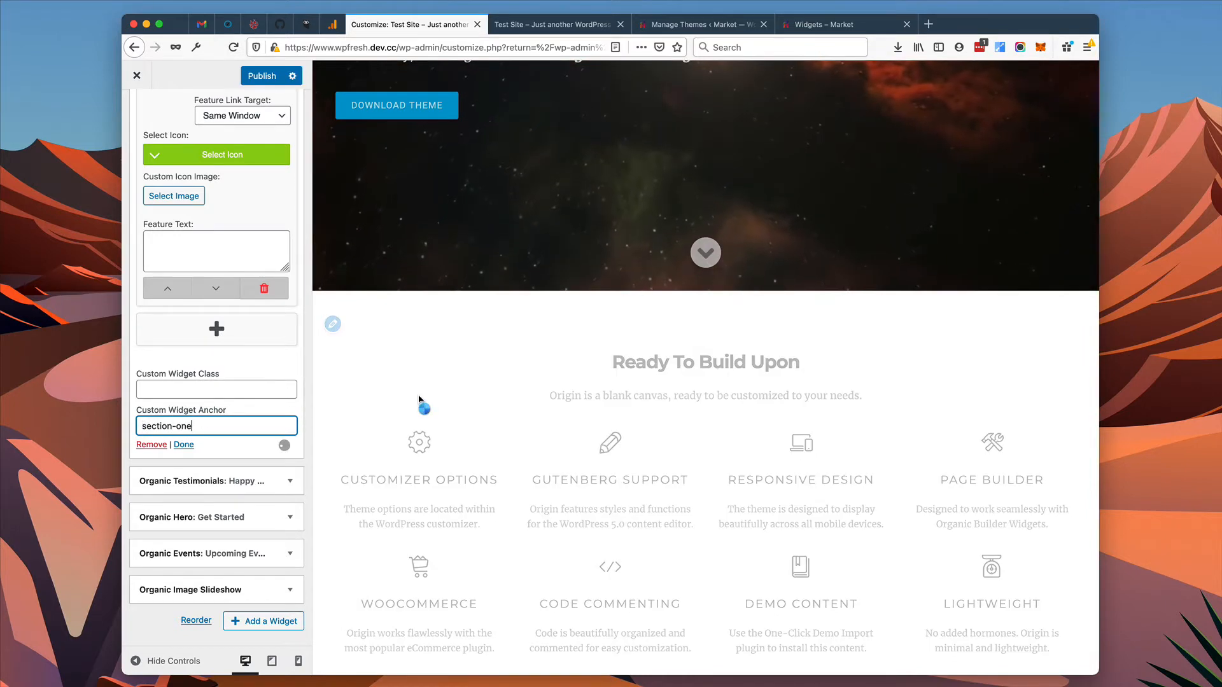
Step: Set the custom widget anchor of the "Happy Customers" testimonials widget to section-two
scroll(445, 395, "down", 5)
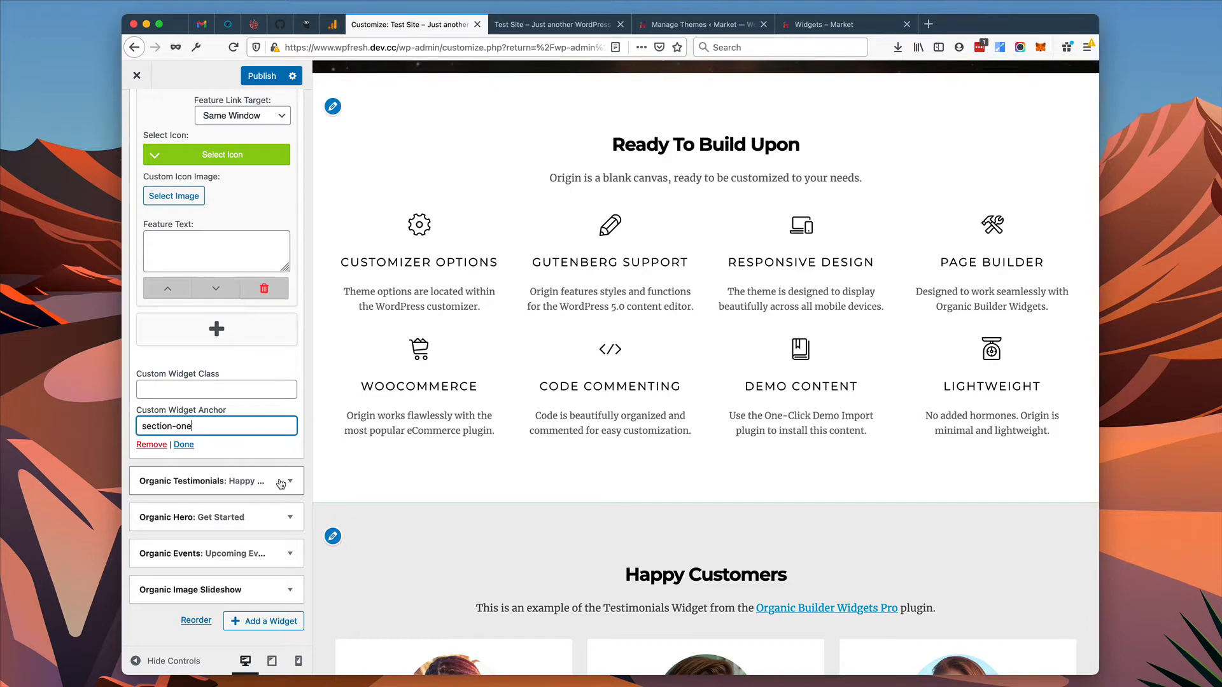
scroll(355, 426, "down", 7)
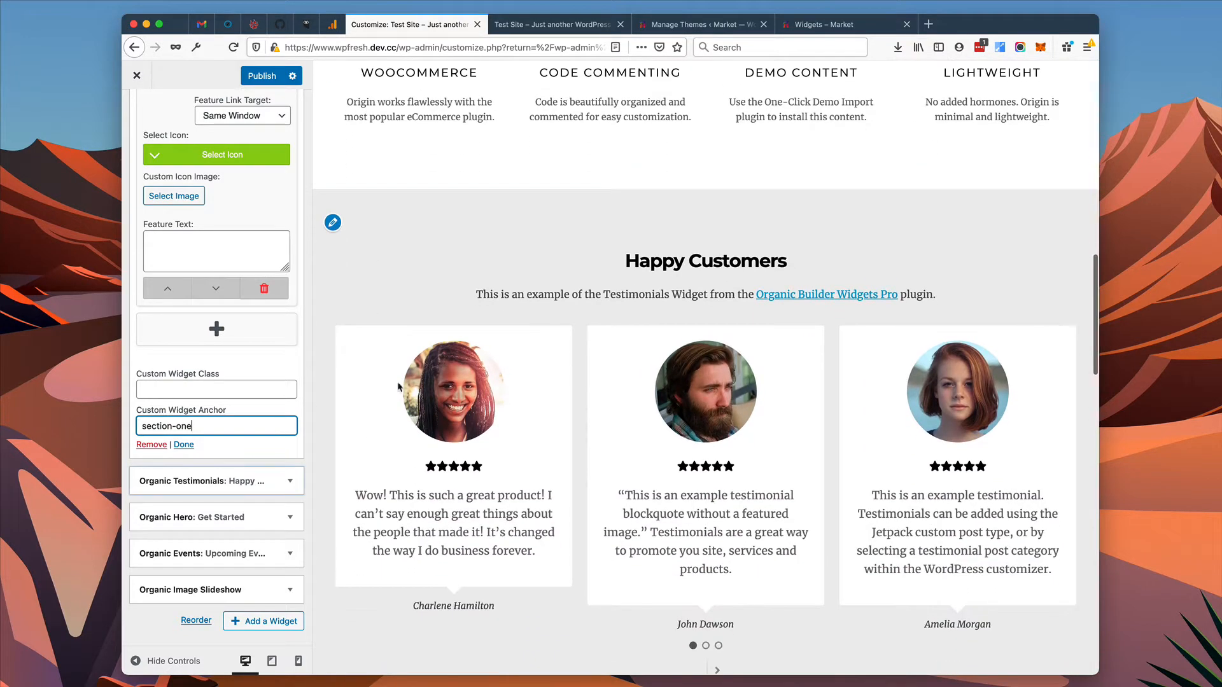
left_click(266, 482)
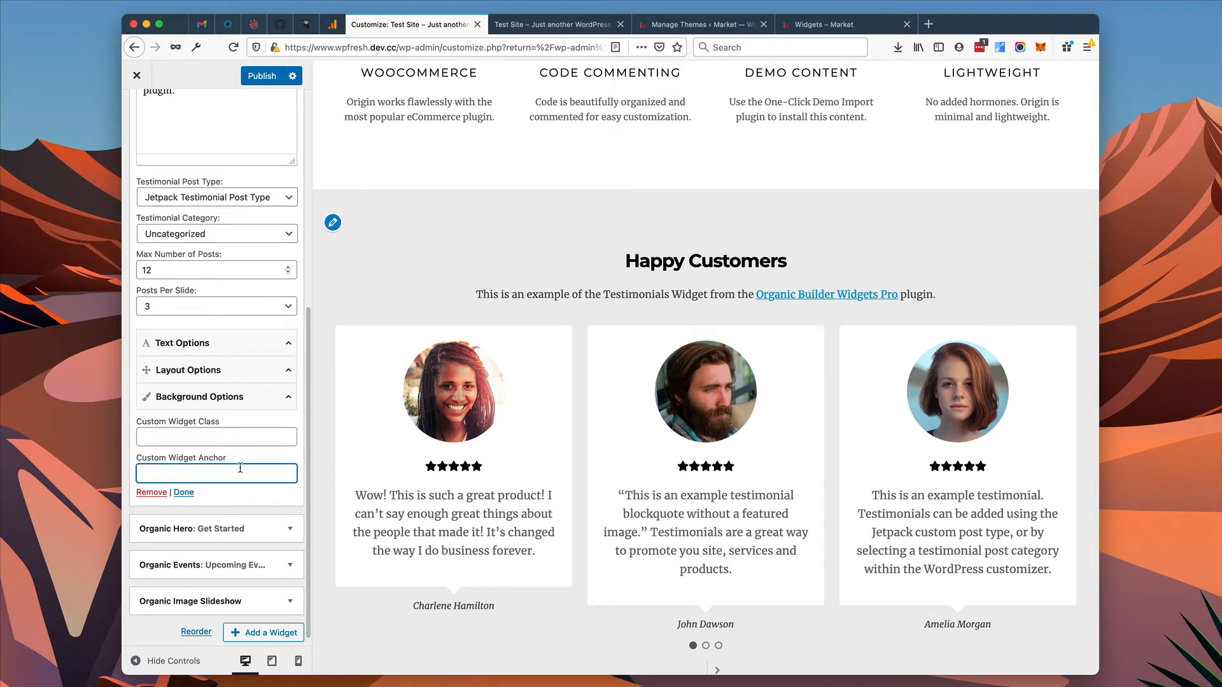
type("section-")
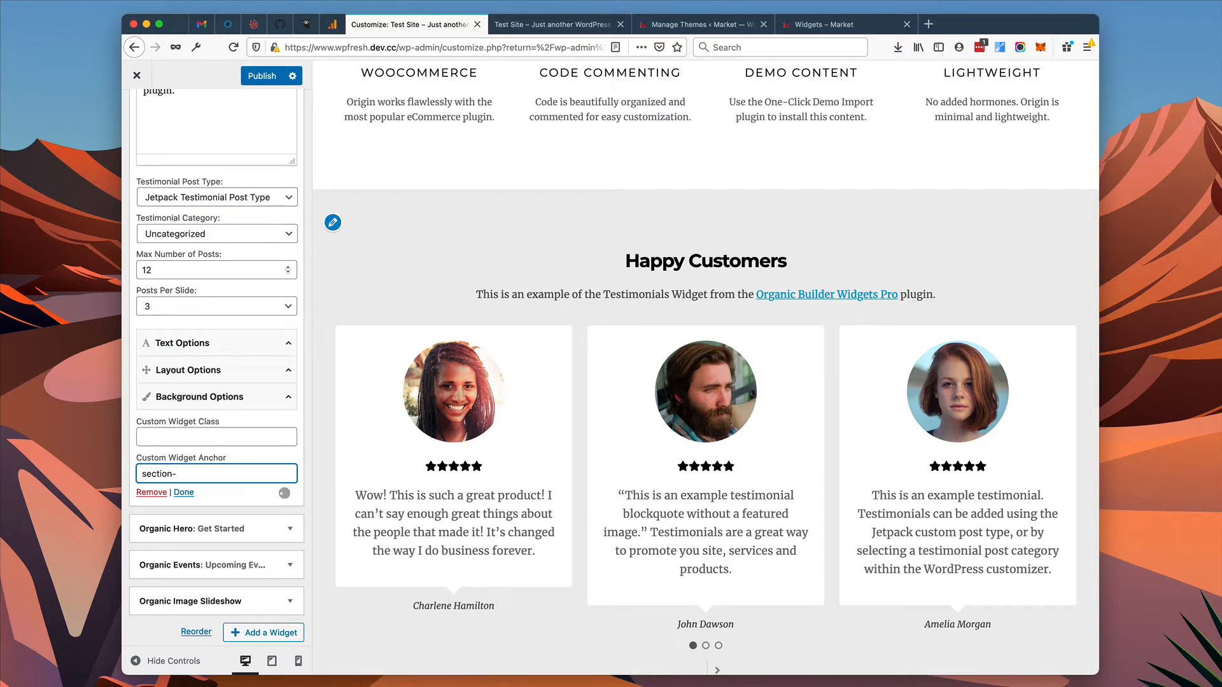
type("t")
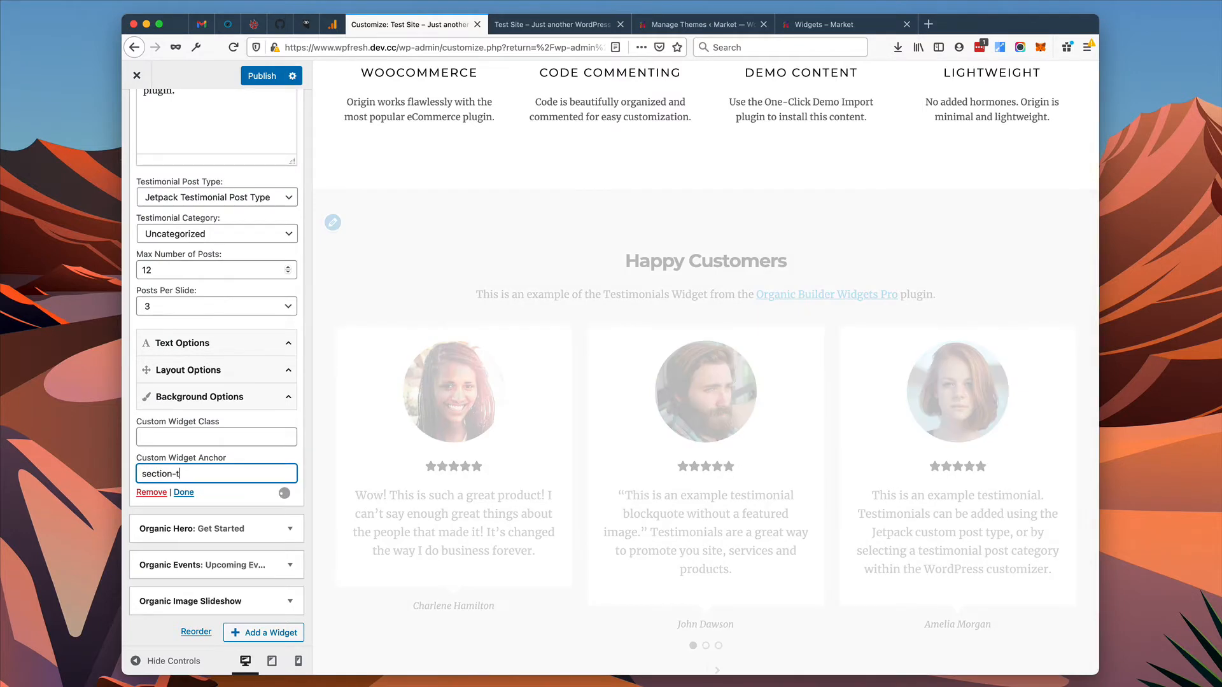
type("wo")
Step: Set the custom widget anchor of the "Get Started" hero widget to section-three
scroll(420, 422, "down", 5)
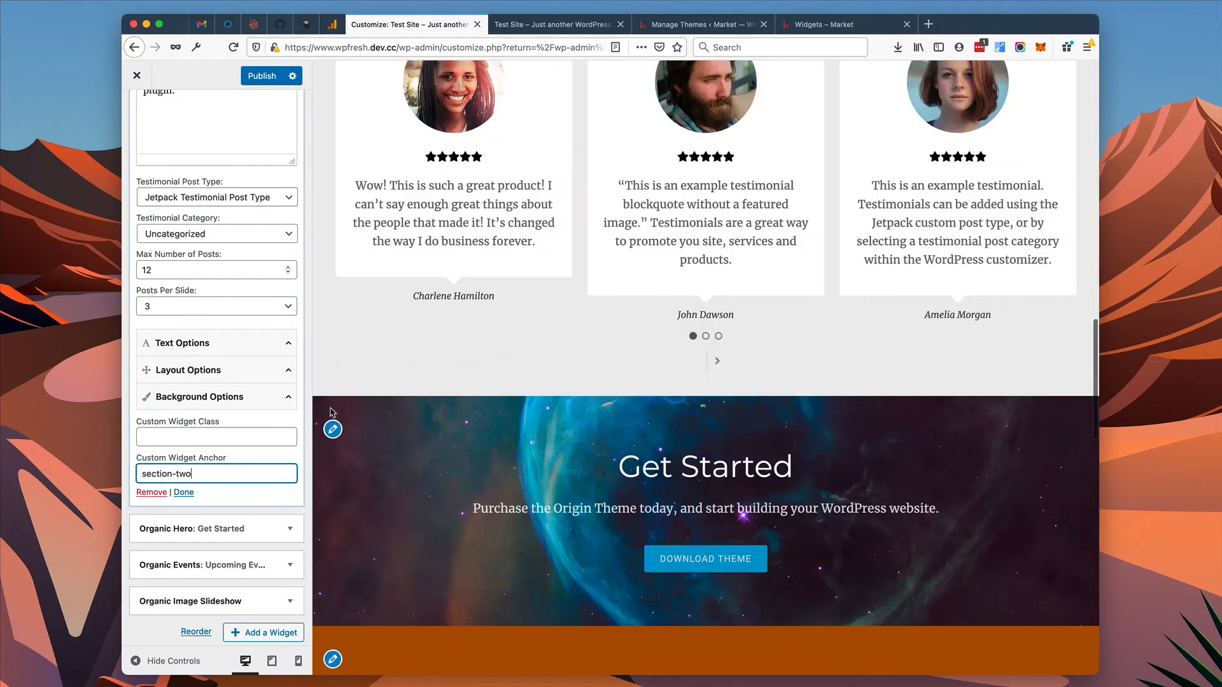
left_click(332, 430)
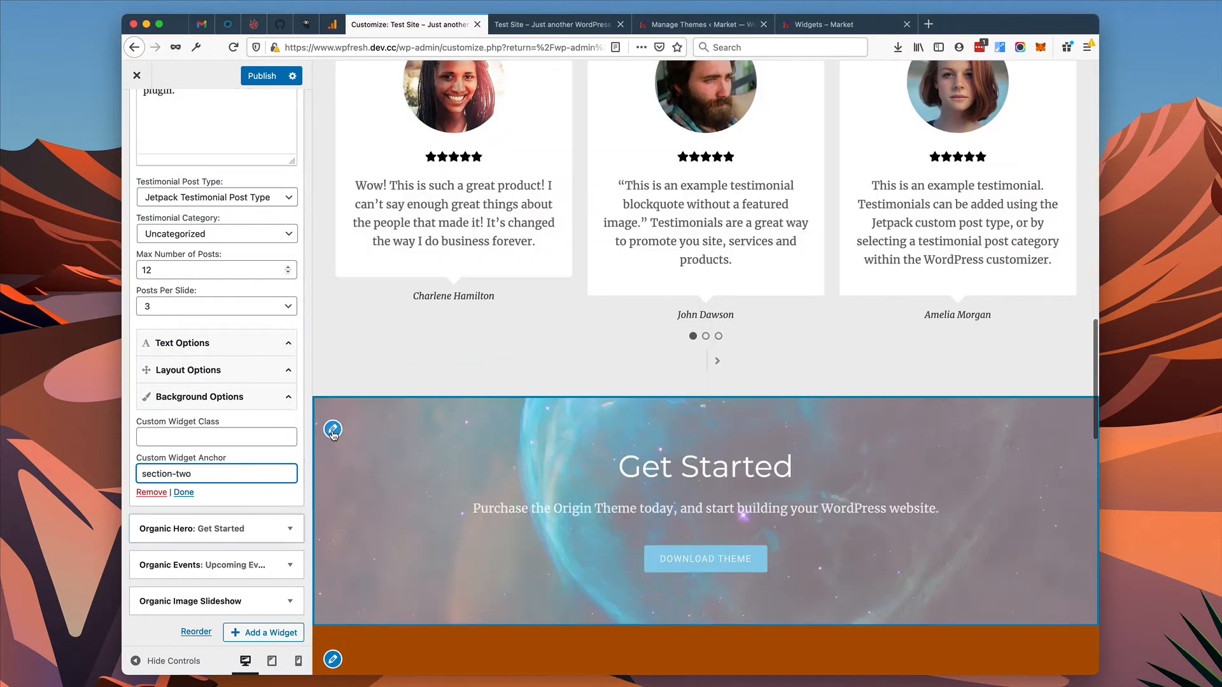
scroll(232, 519, "down", 5)
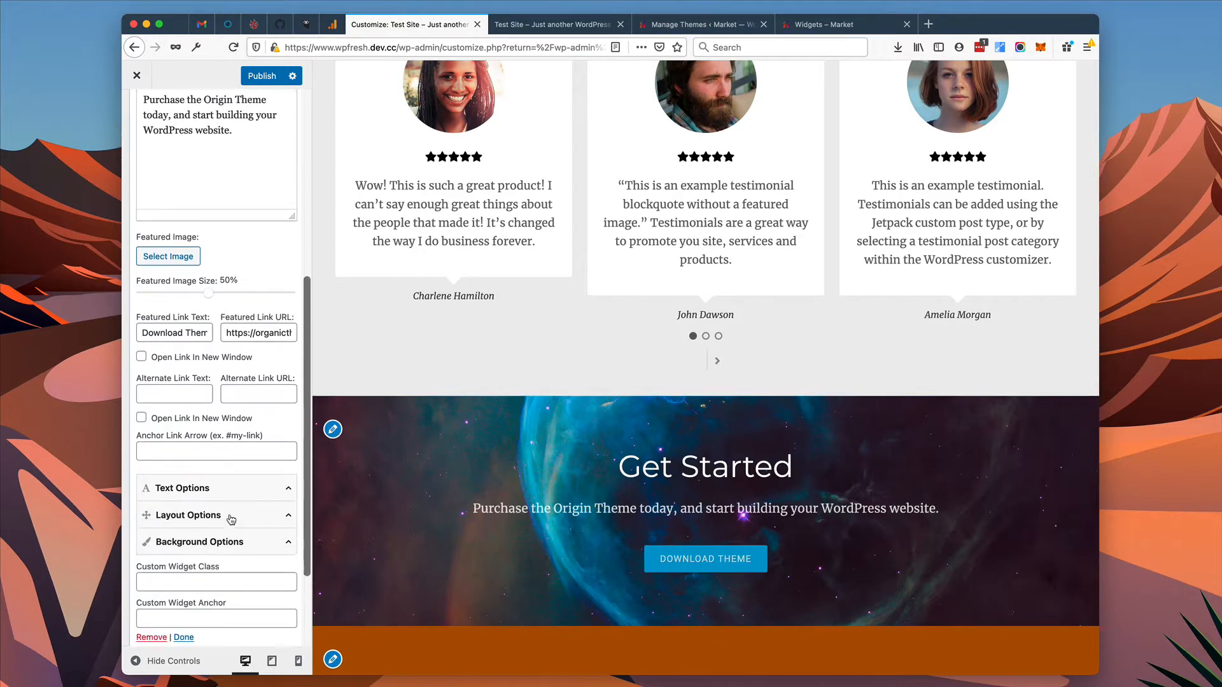
scroll(230, 515, "down", 2)
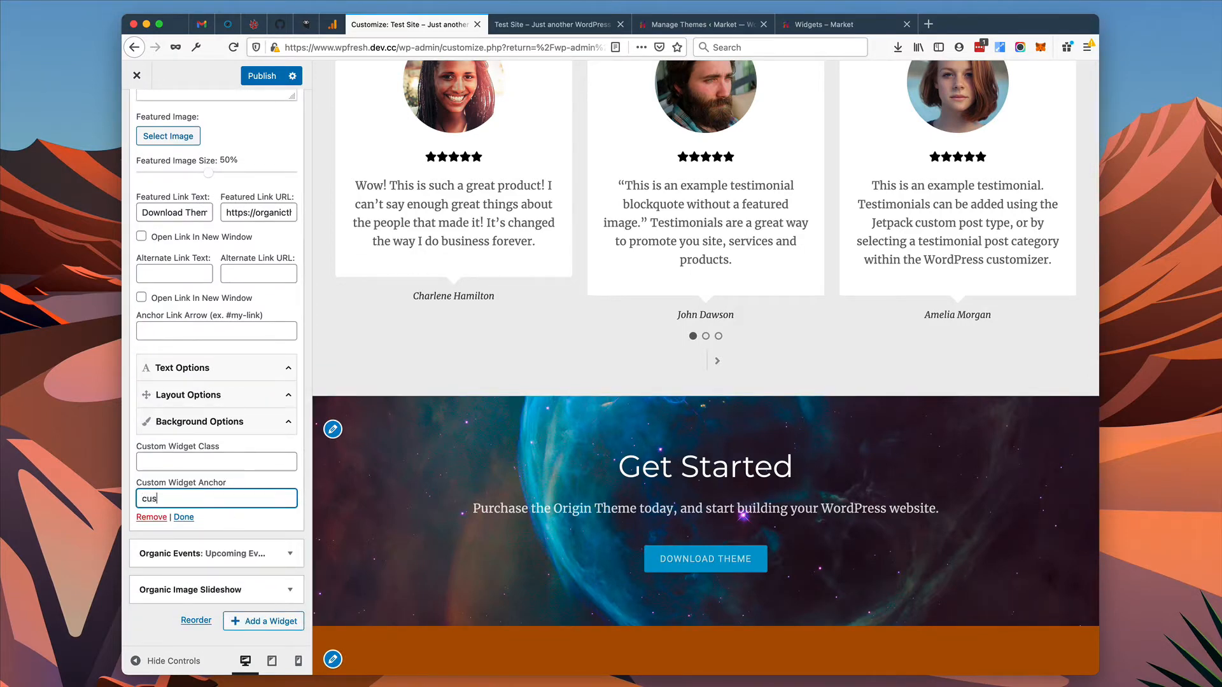
key("BackSpace")
type("se")
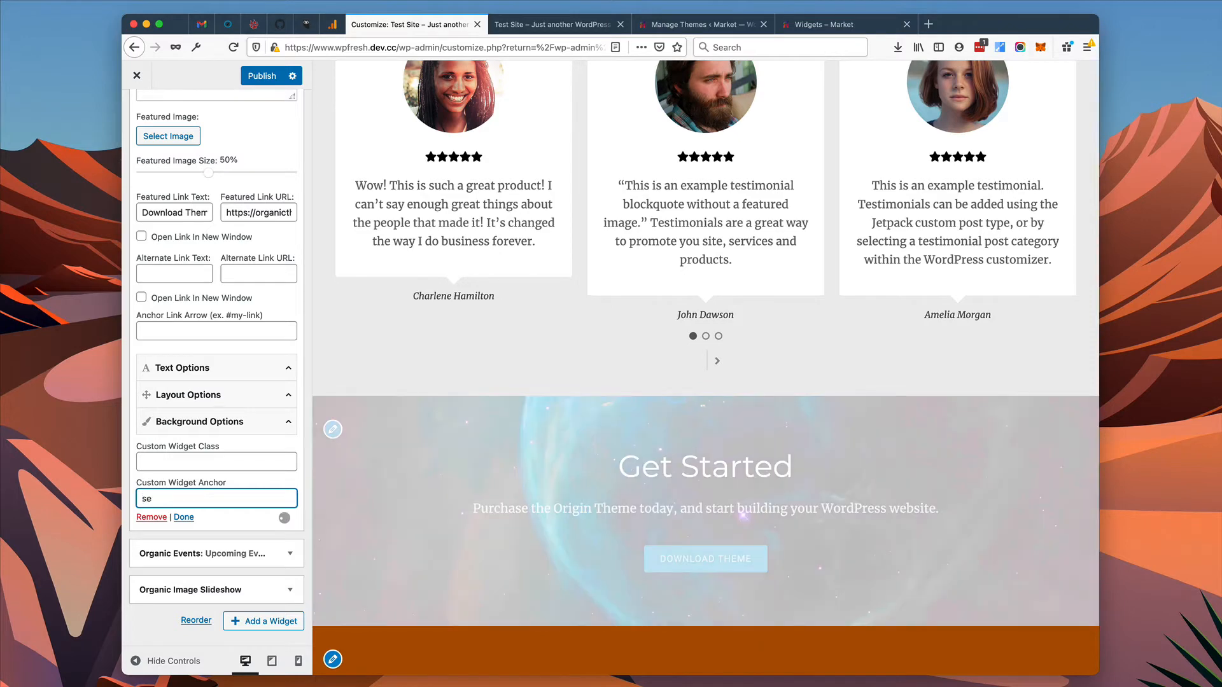
type("ction-three")
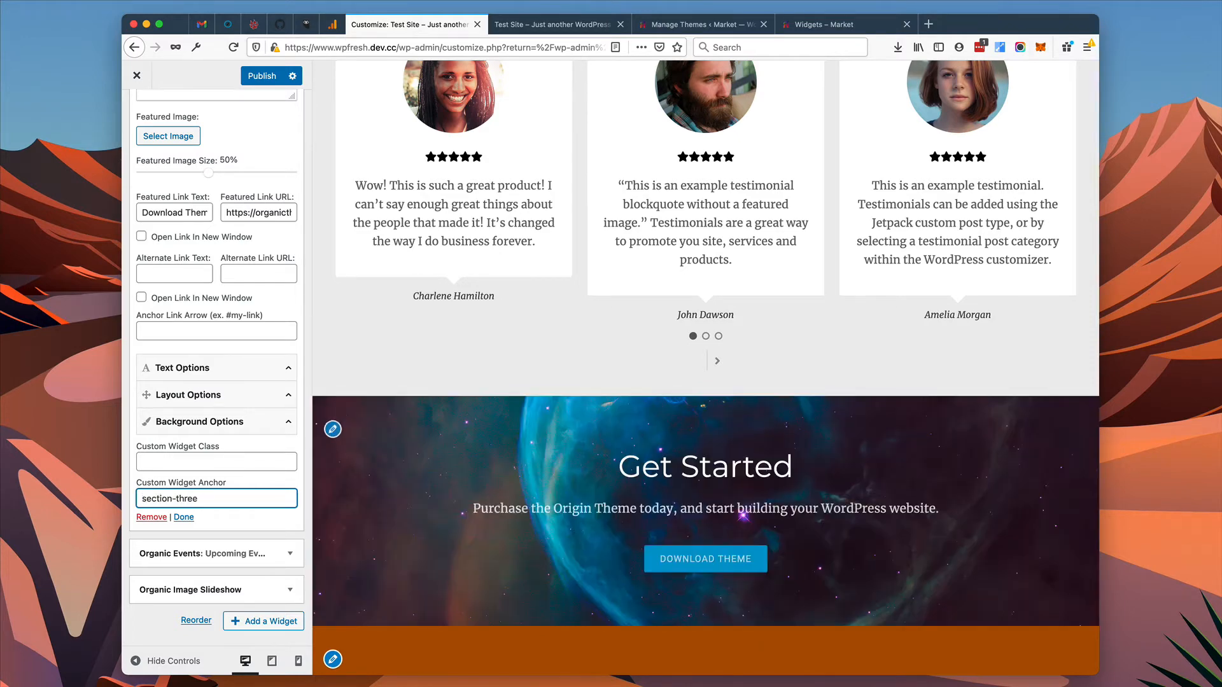
Step: Set the custom widget anchor of the "Upcoming Events" widget to section-four
scroll(382, 382, "down", 8)
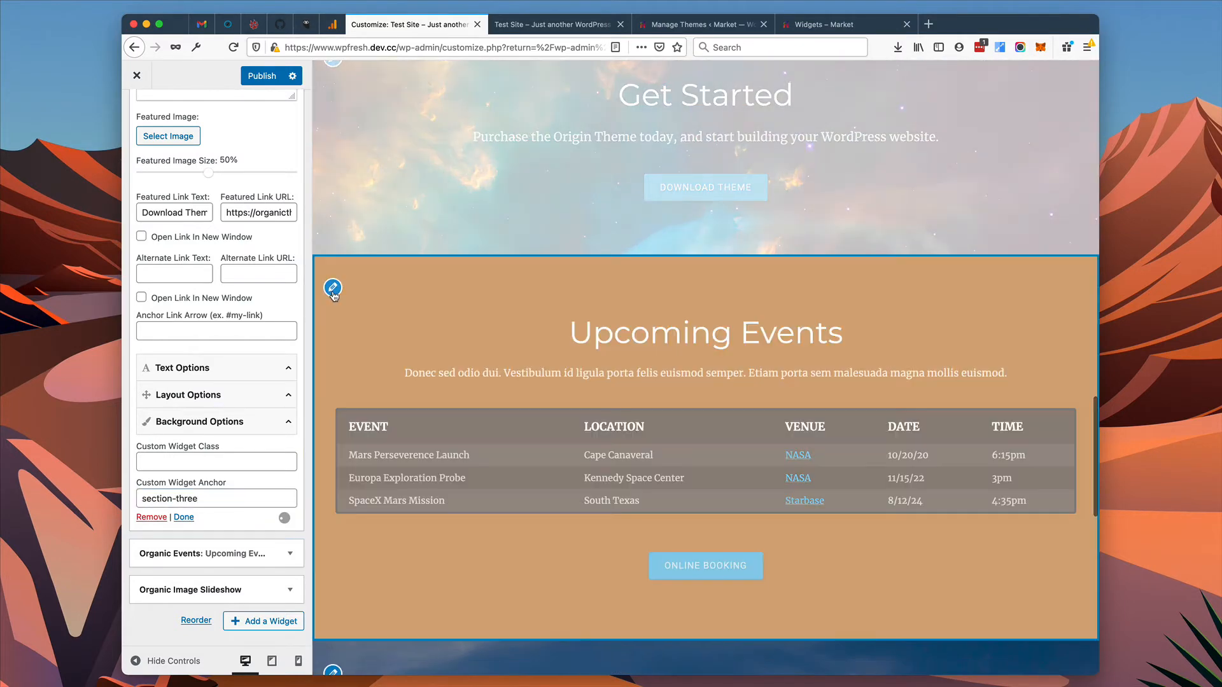
left_click(332, 290)
scroll(221, 427, "down", 10)
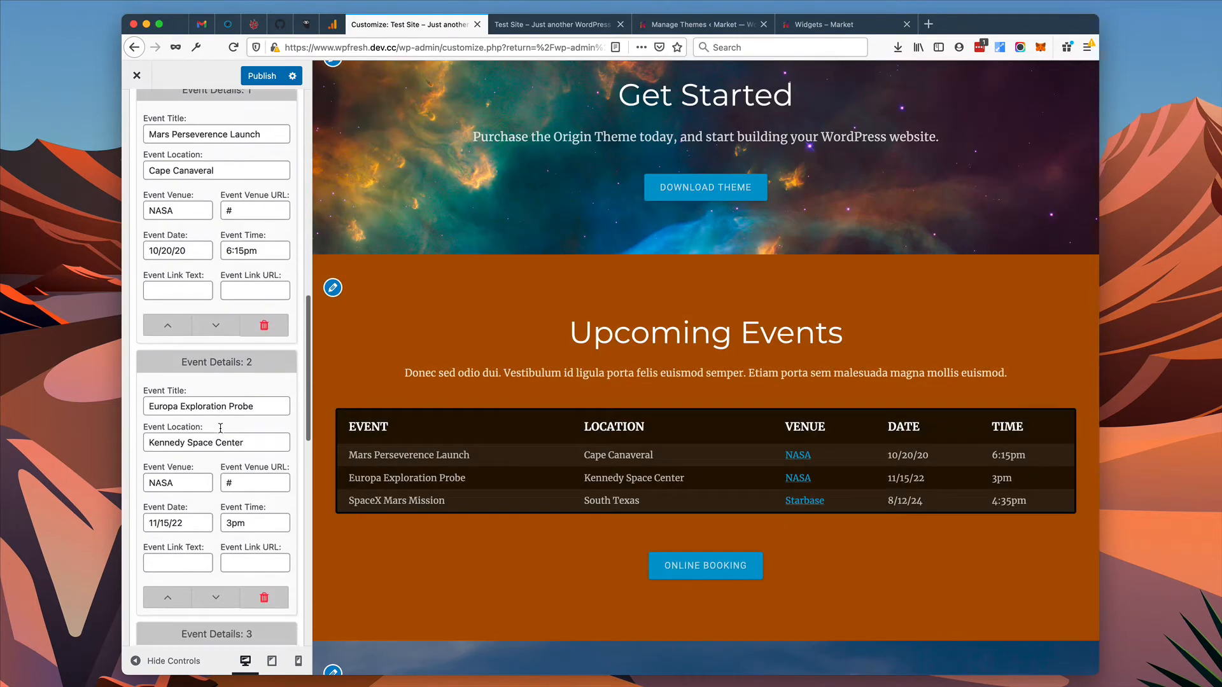
scroll(220, 427, "down", 10)
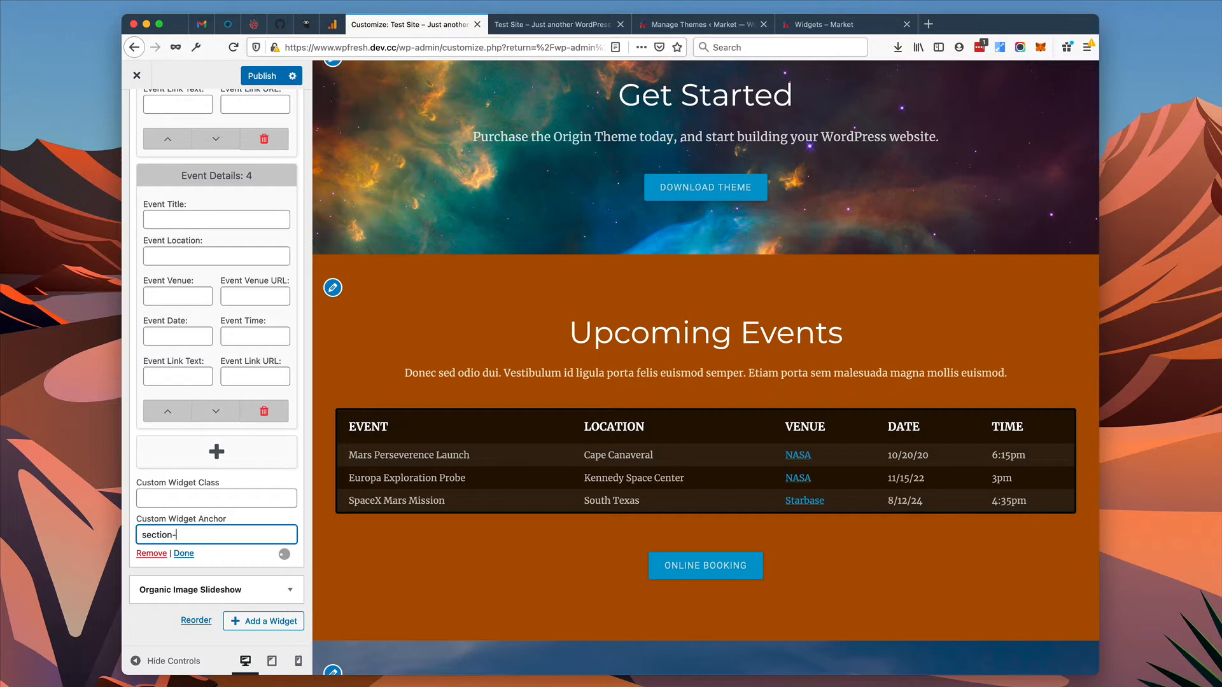
type("section-four")
Step: Set the custom widget anchor of the Organic Image Slideshow widget to section-five
scroll(332, 333, "down", 6)
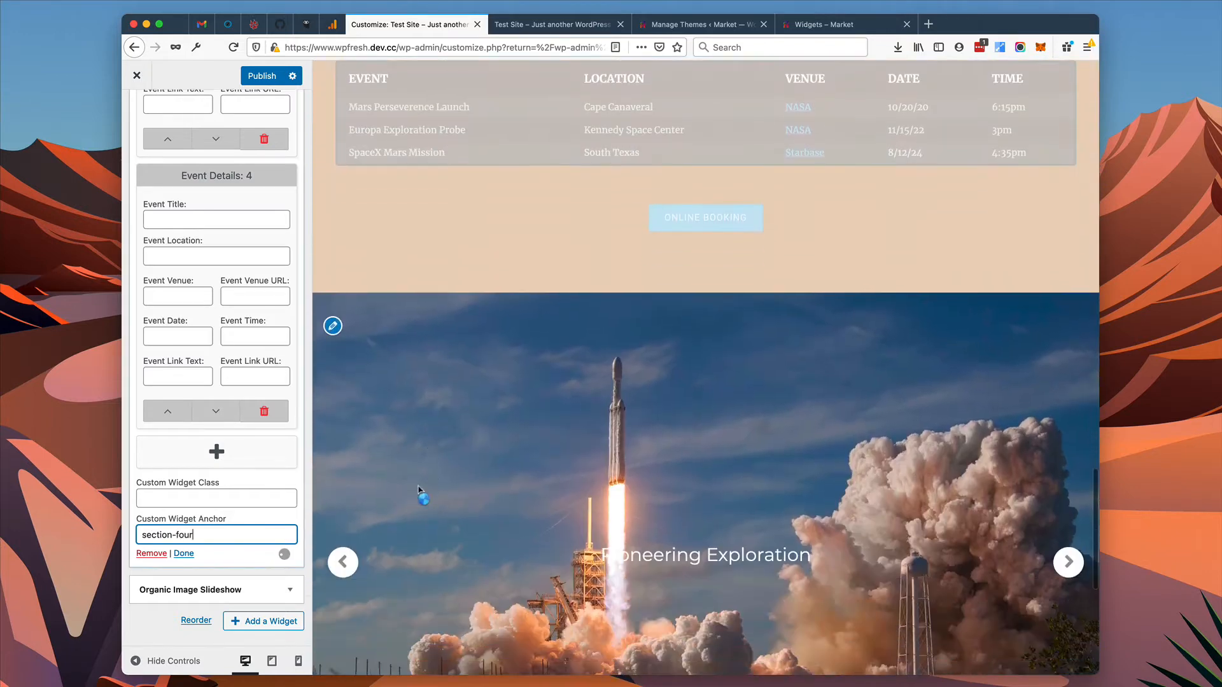
left_click(332, 329)
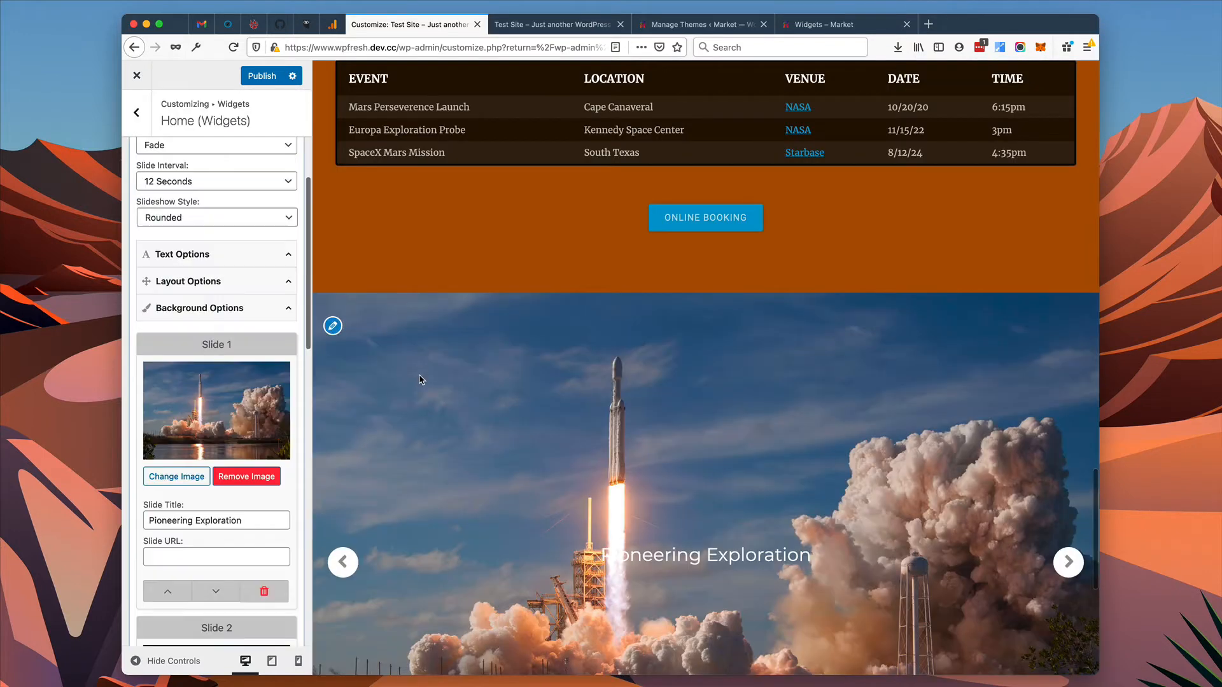
scroll(229, 401, "down", 14)
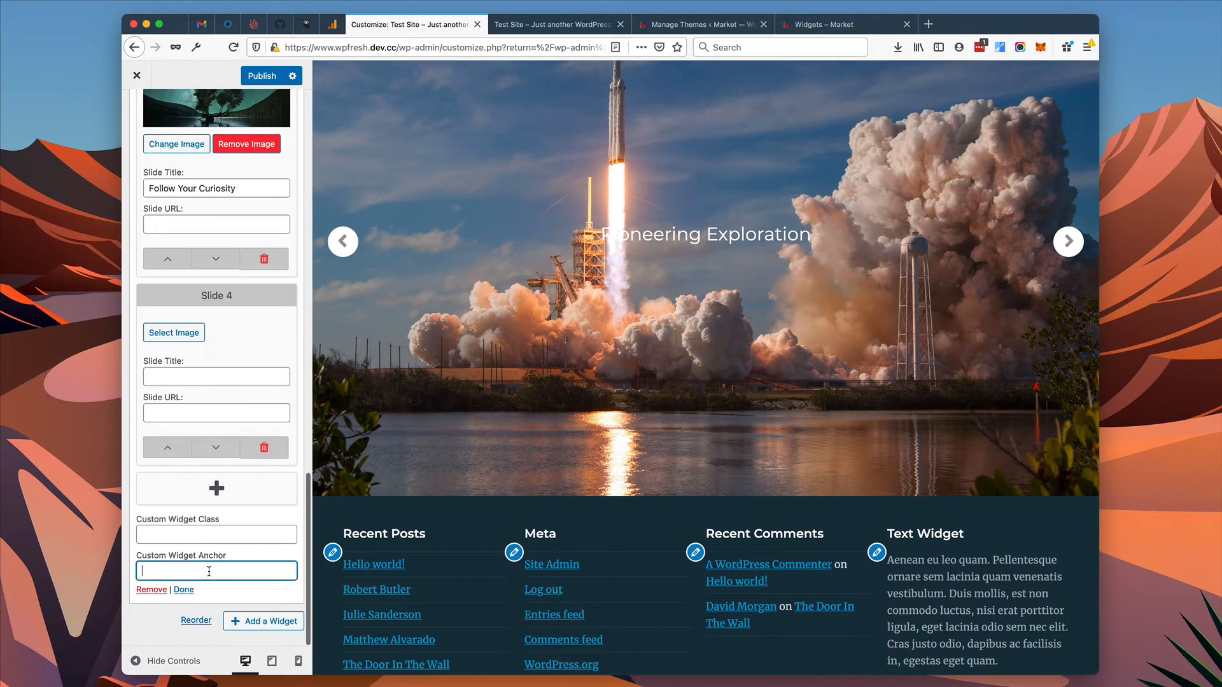
type("section")
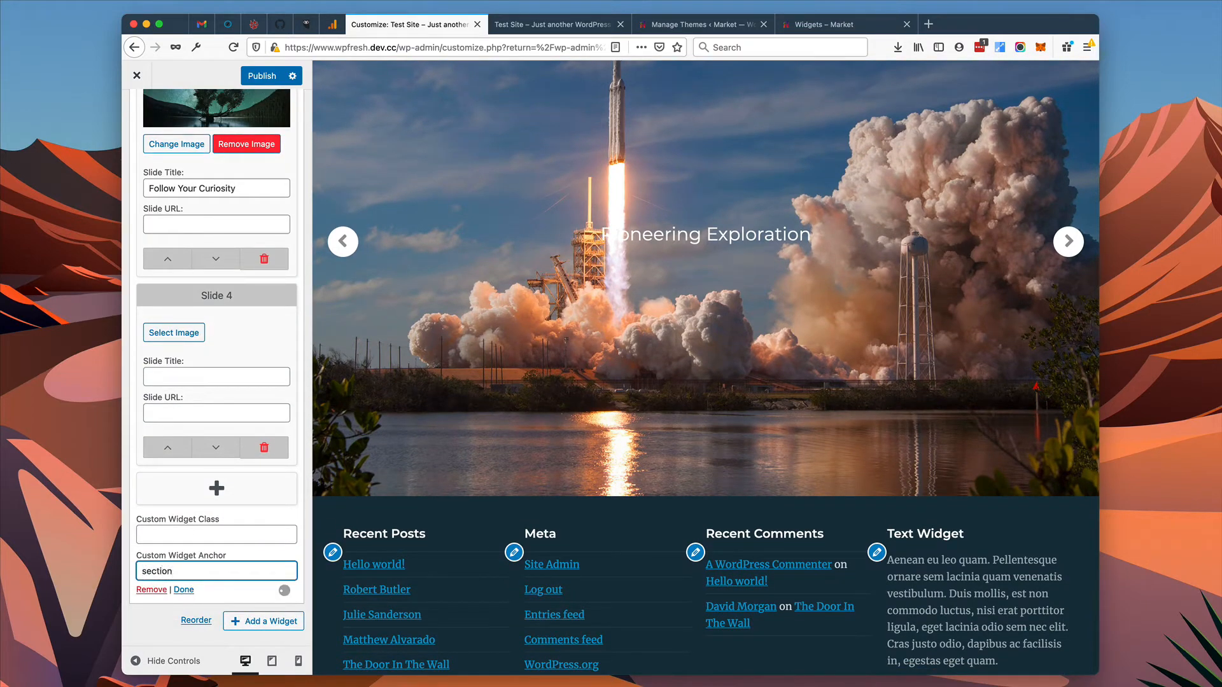
type("-fi")
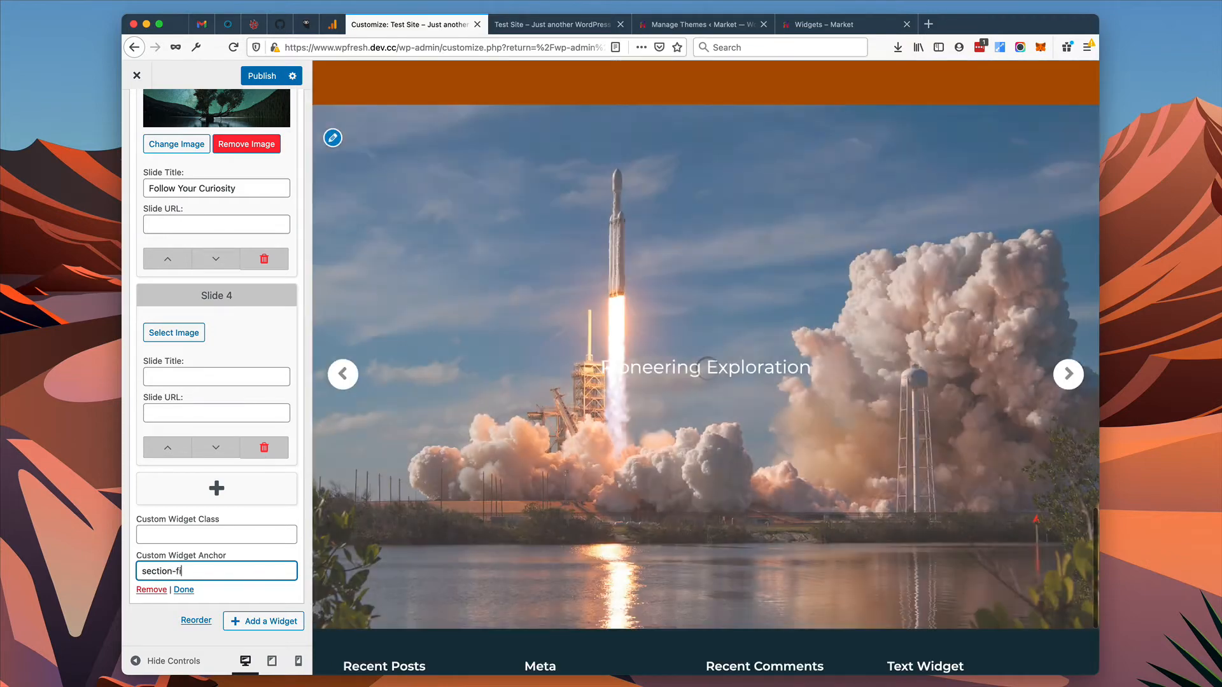
type("ve")
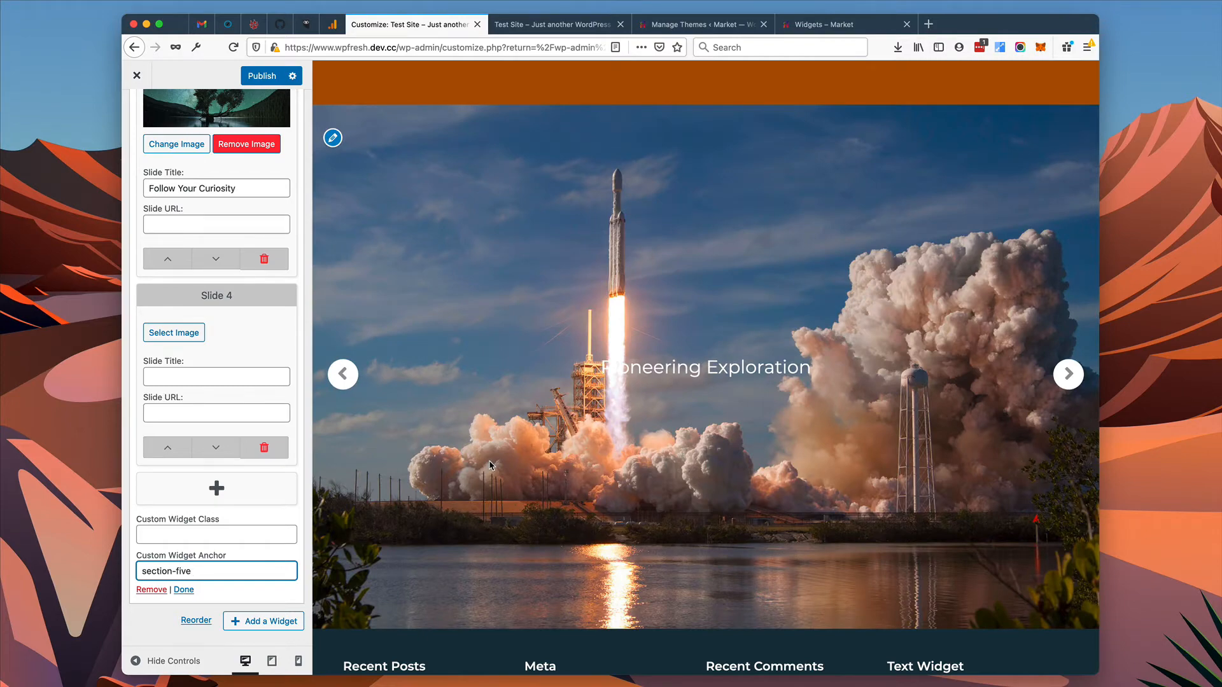
Step: Review the home page sections in the preview back up to the header and publish the widget anchor changes
scroll(497, 460, "up", 15)
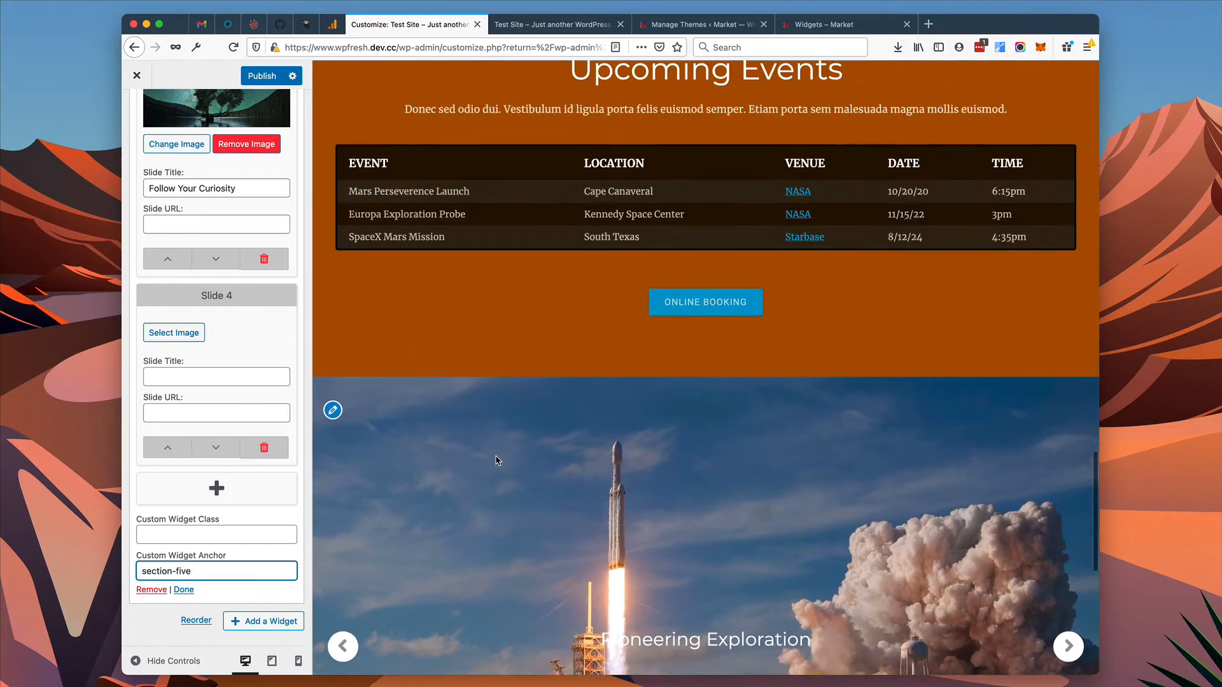
scroll(491, 466, "up", 6)
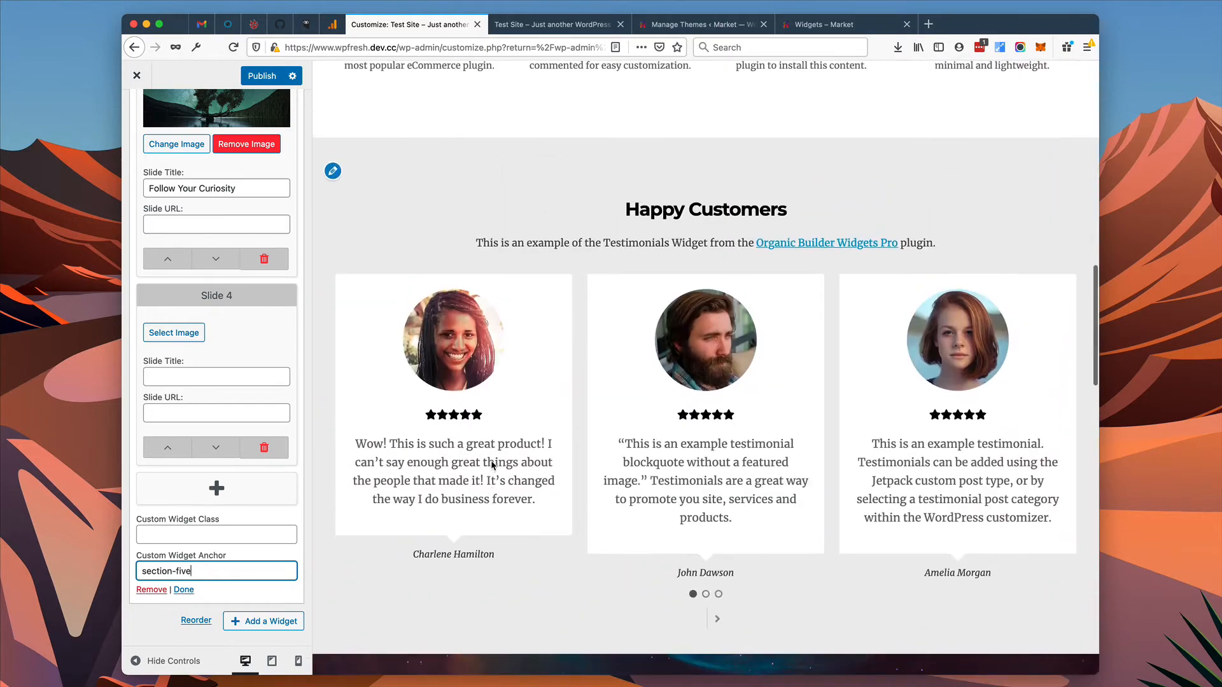
scroll(491, 472, "up", 10)
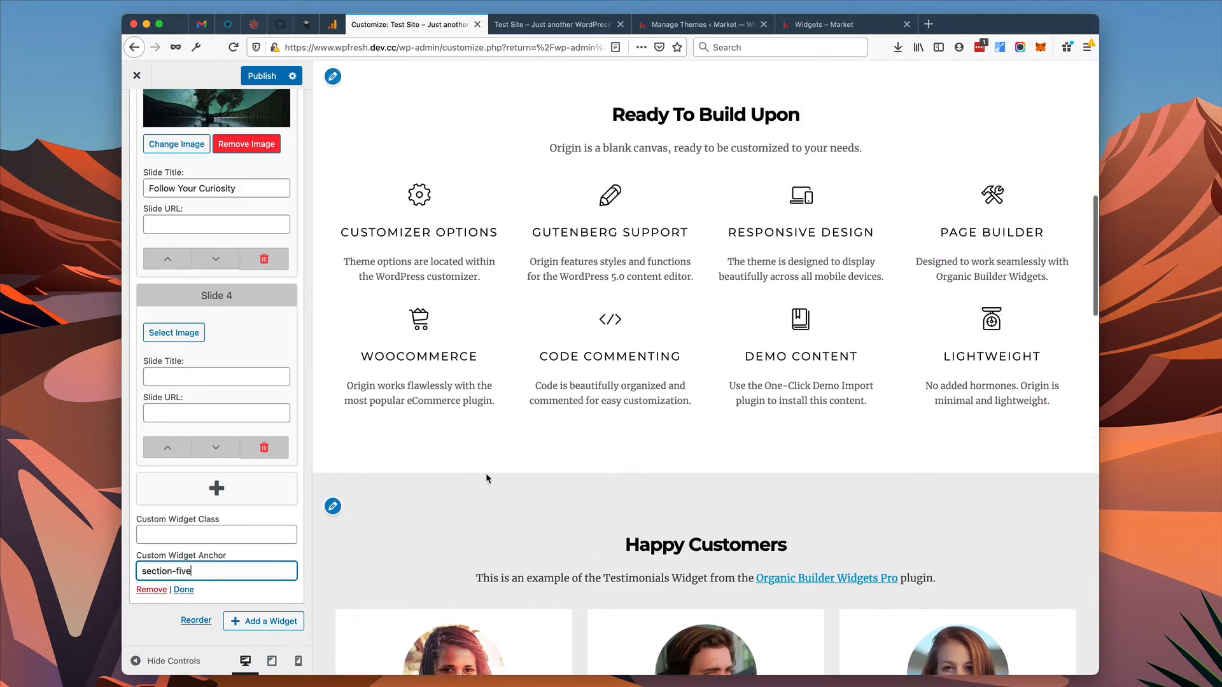
scroll(586, 231, "down", 6)
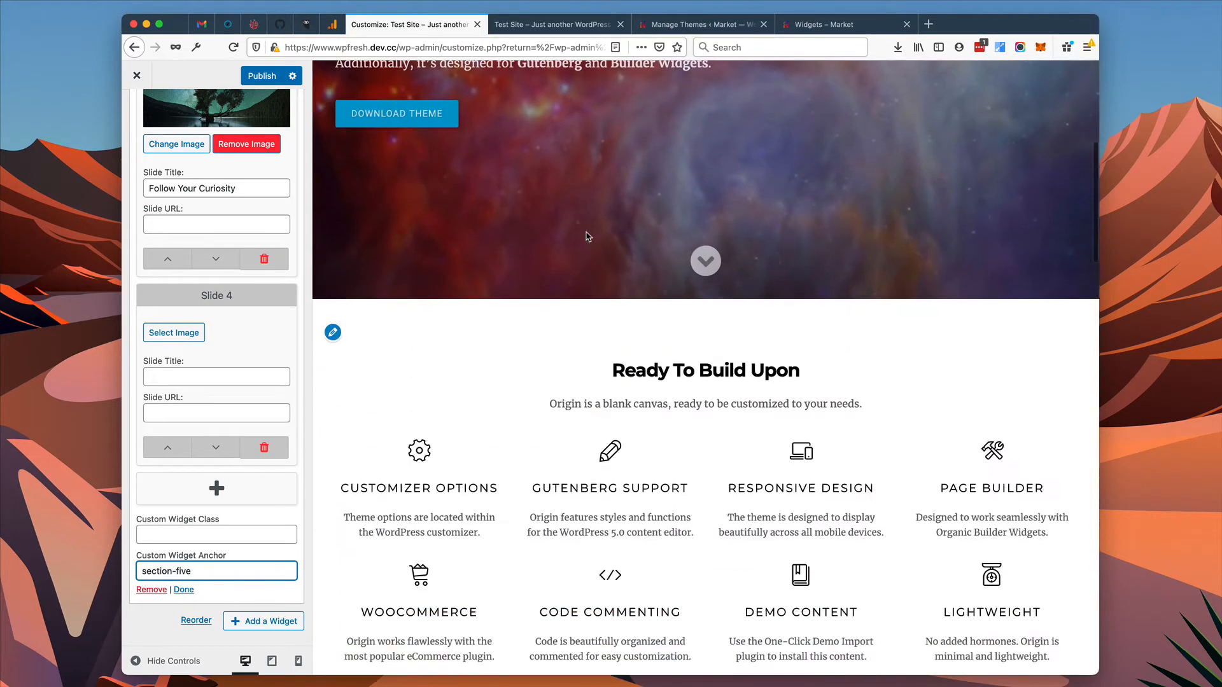
scroll(599, 306, "up", 6)
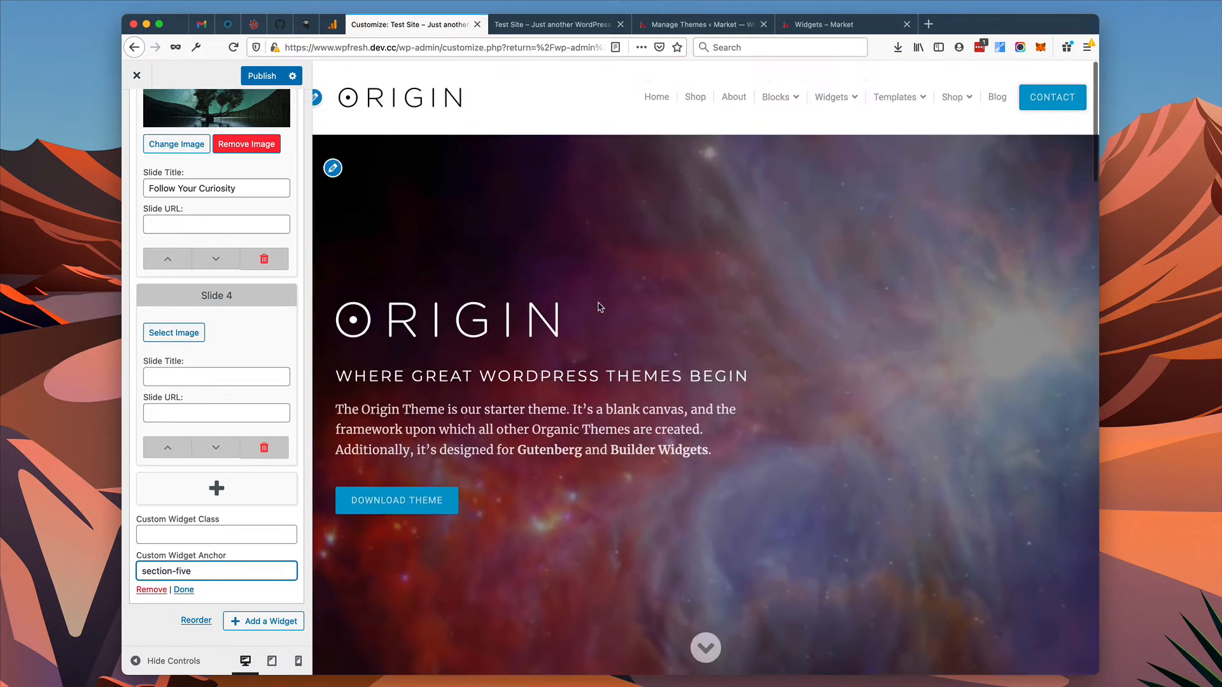
left_click(262, 76)
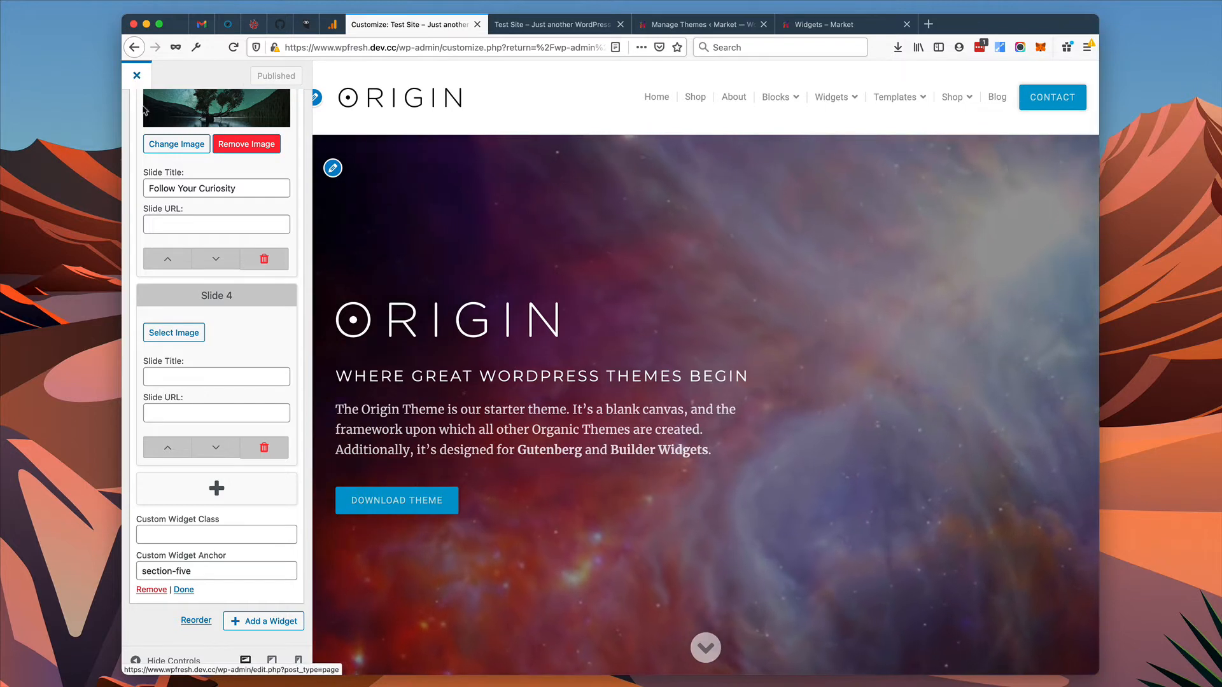
Step: Leave the home page widget settings and open the site's Main Menu for editing in the Customizer
scroll(149, 119, "up", 15)
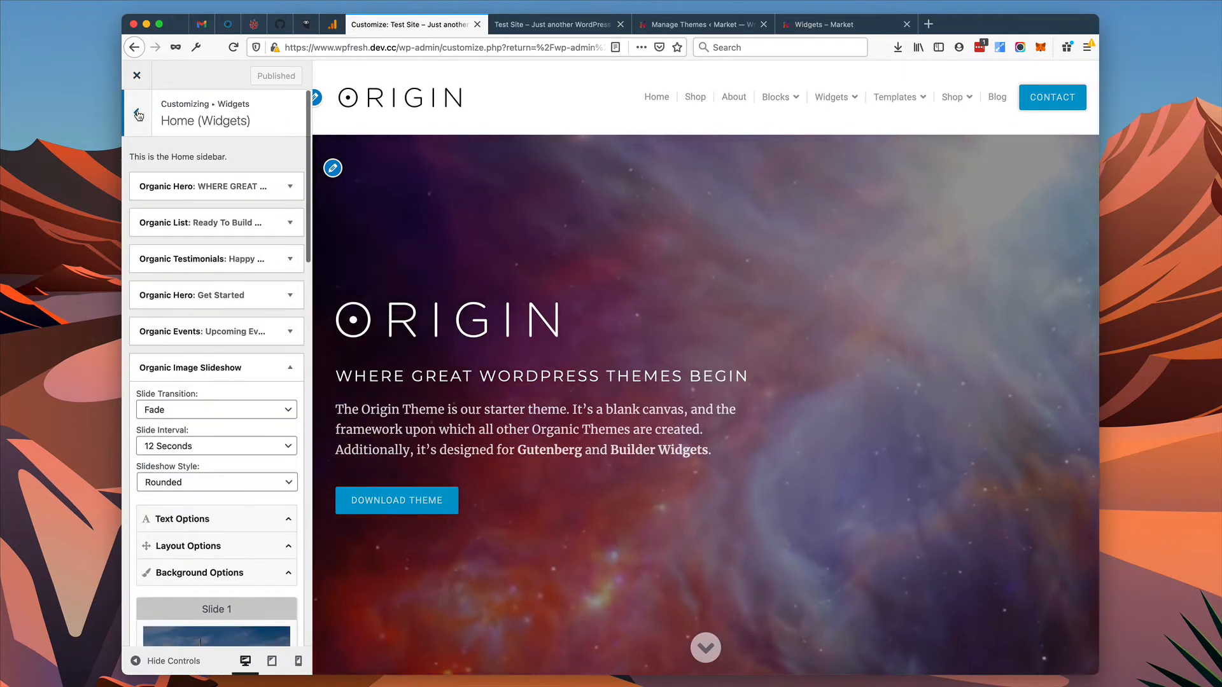
left_click(148, 118)
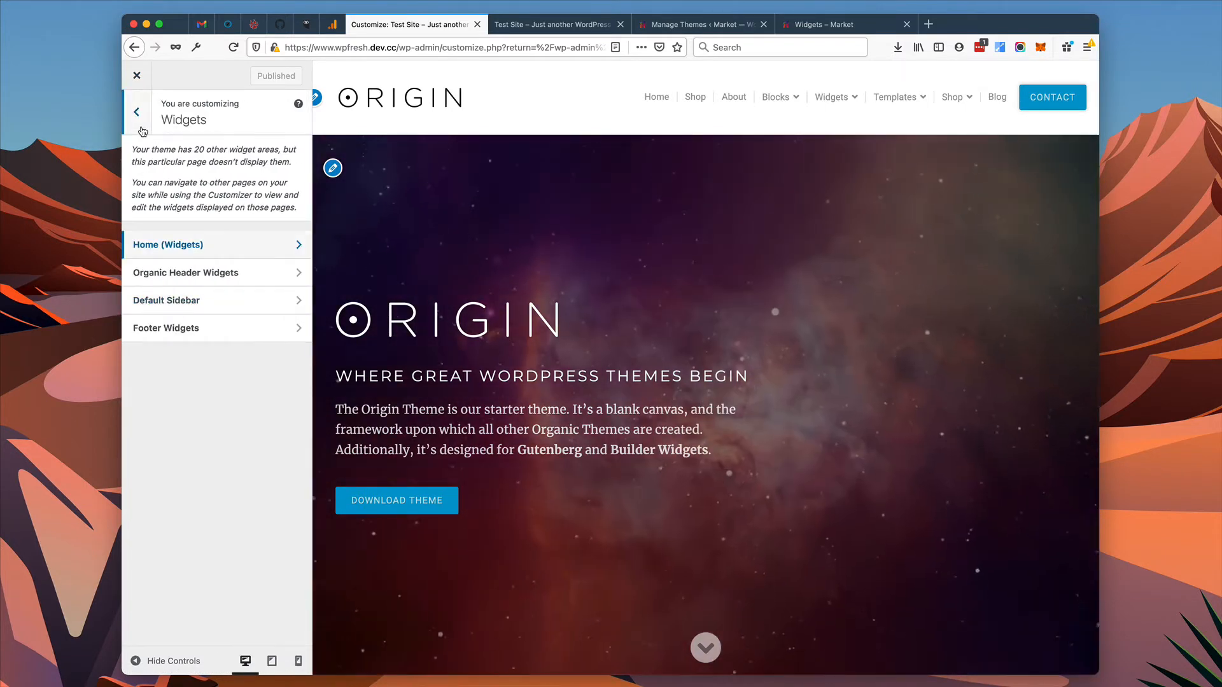
left_click(137, 113)
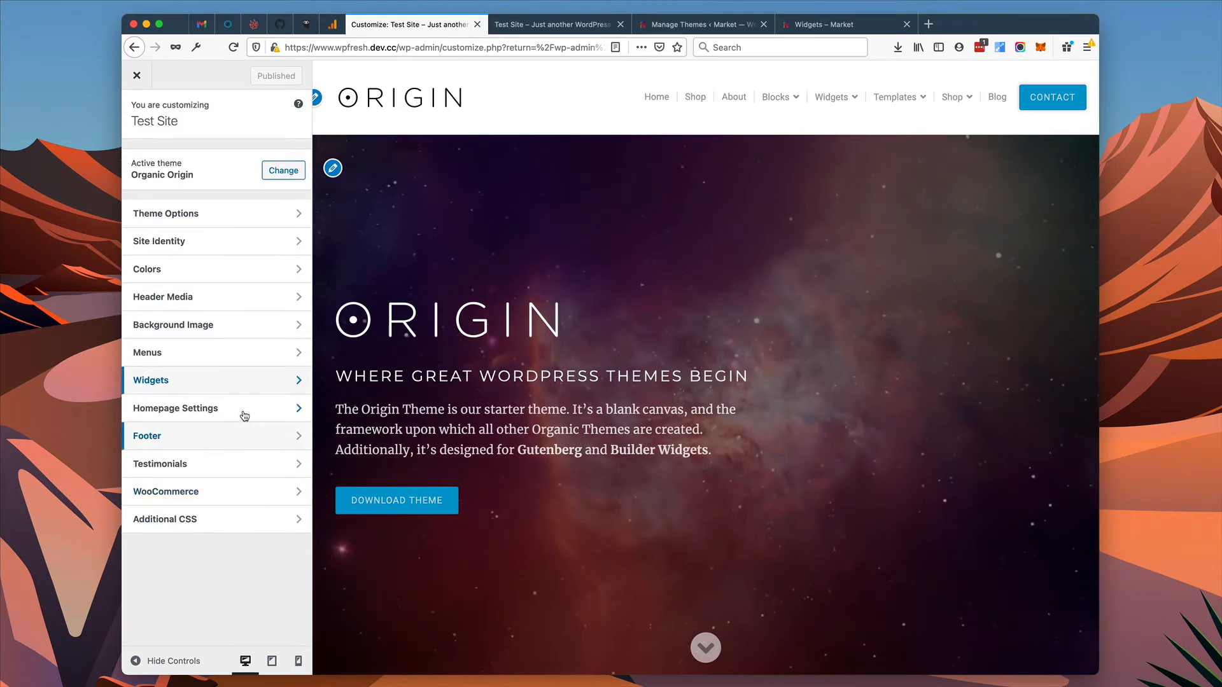
left_click(243, 355)
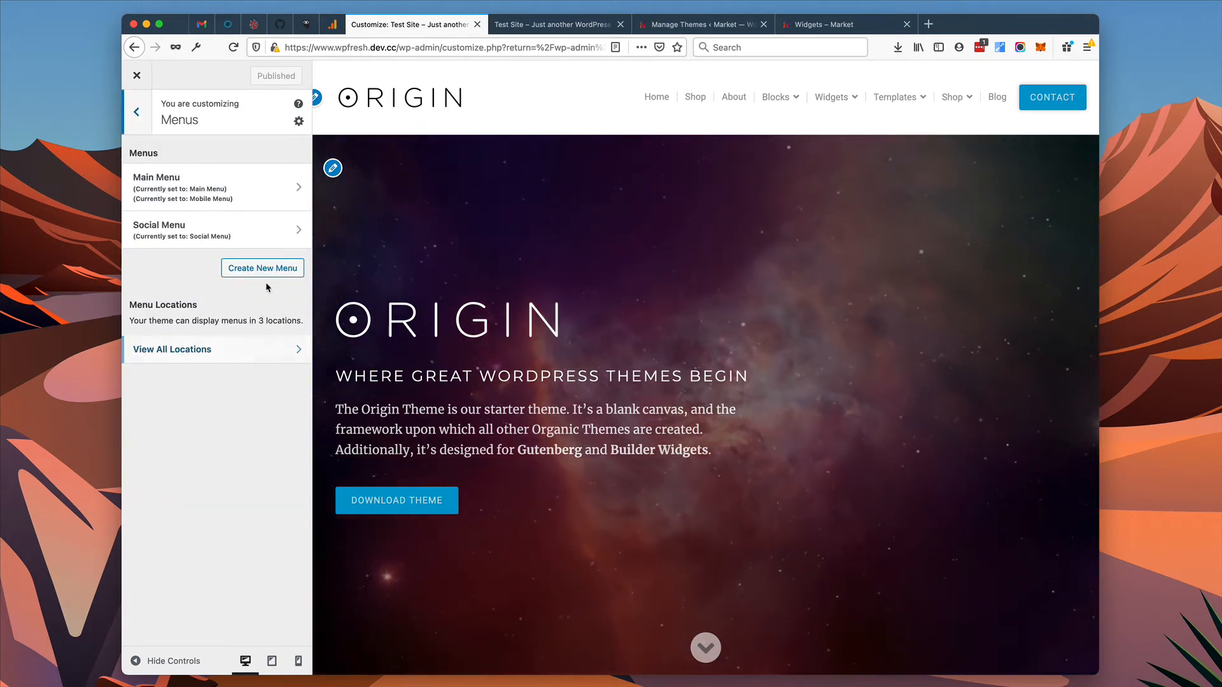
left_click(266, 202)
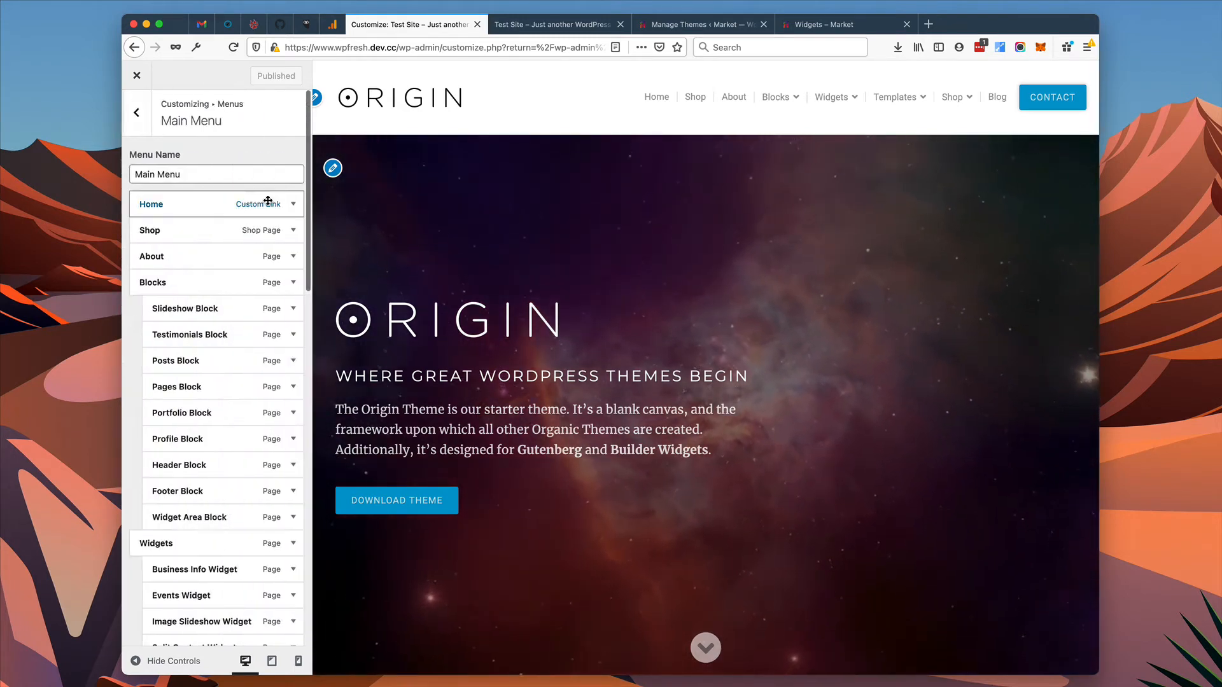
Step: Add a custom link to the Main Menu with the URL #section-five and the link text "Section Five"
scroll(267, 211, "down", 1)
scroll(267, 211, "down", 15)
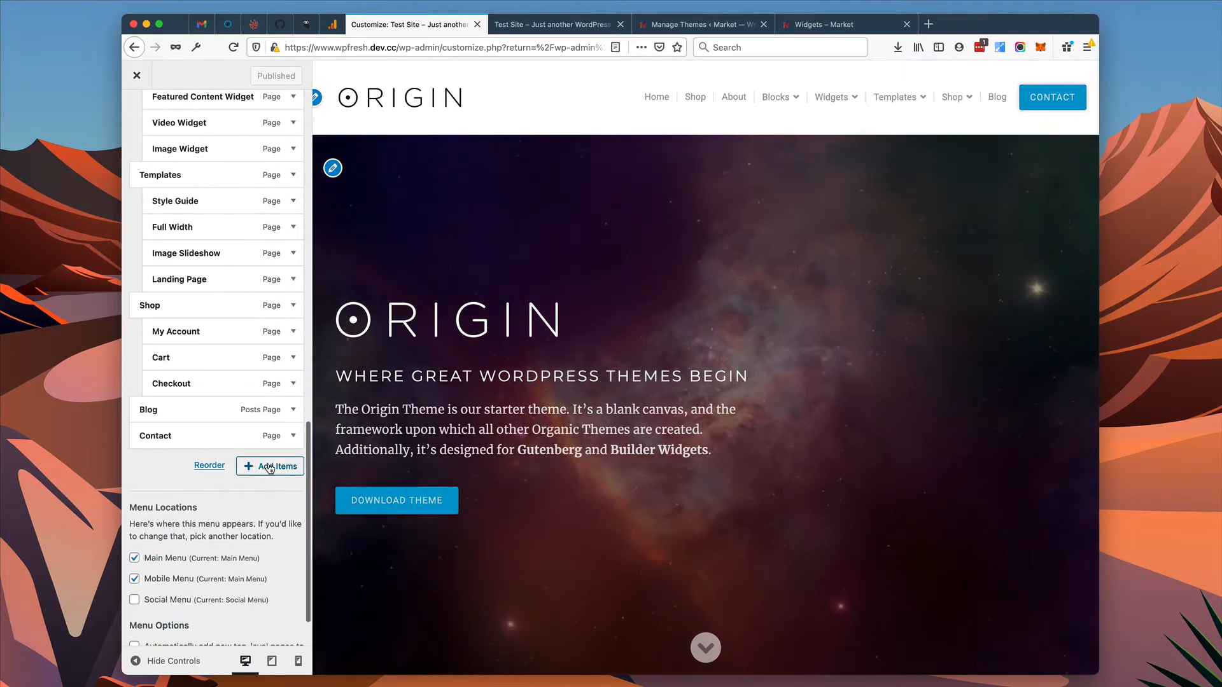
left_click(269, 469)
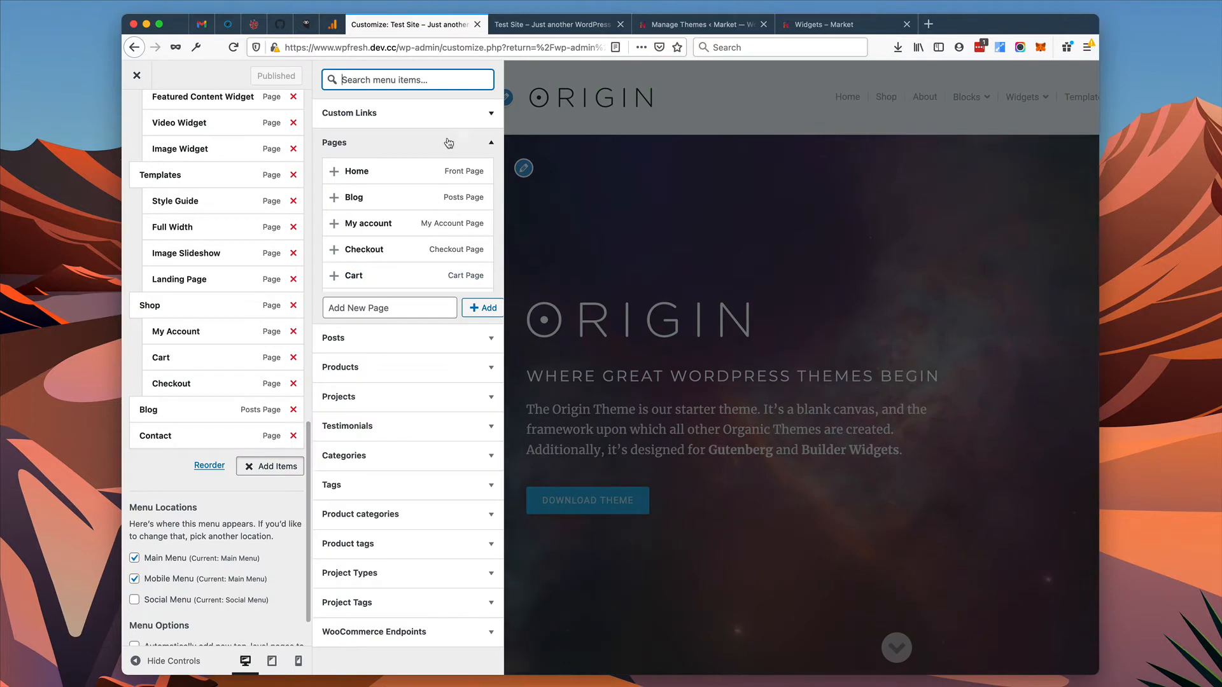
left_click(463, 114)
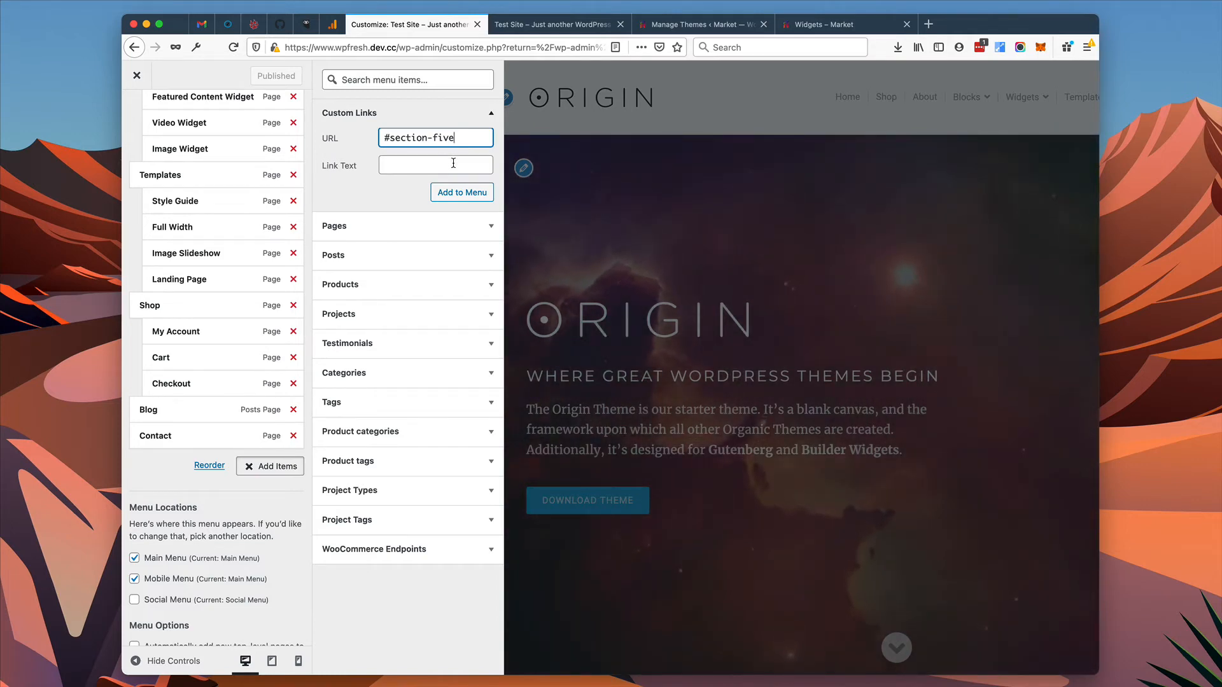
left_click(453, 163)
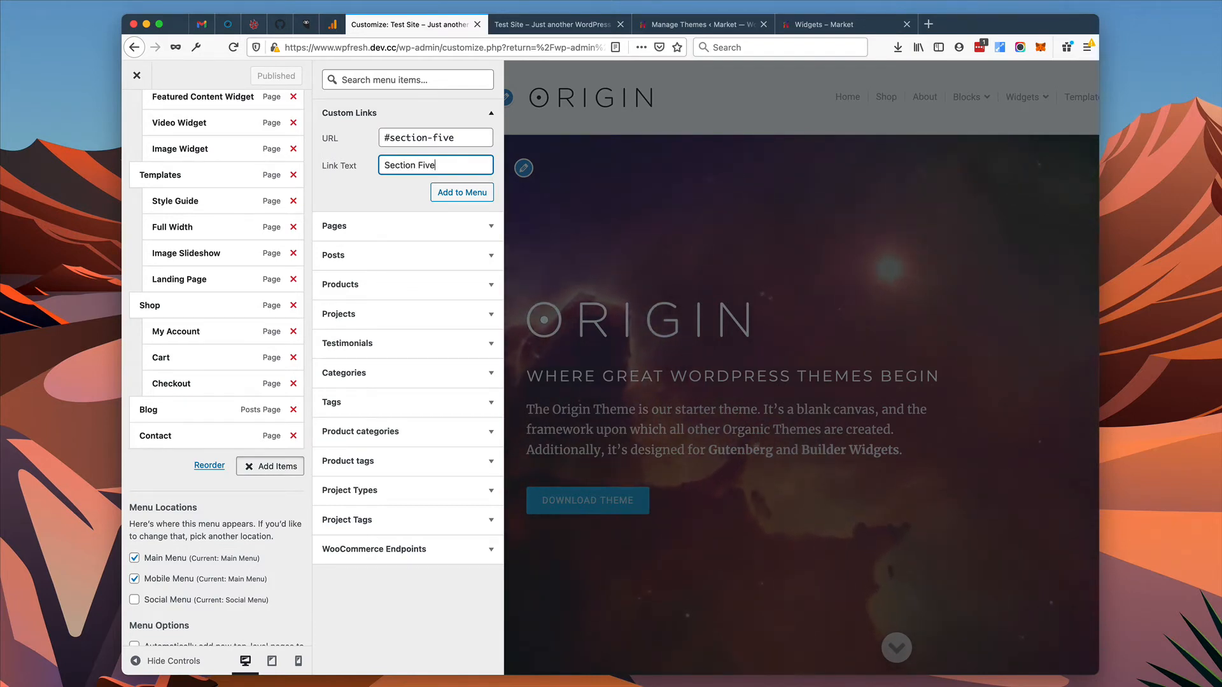
left_click(461, 191)
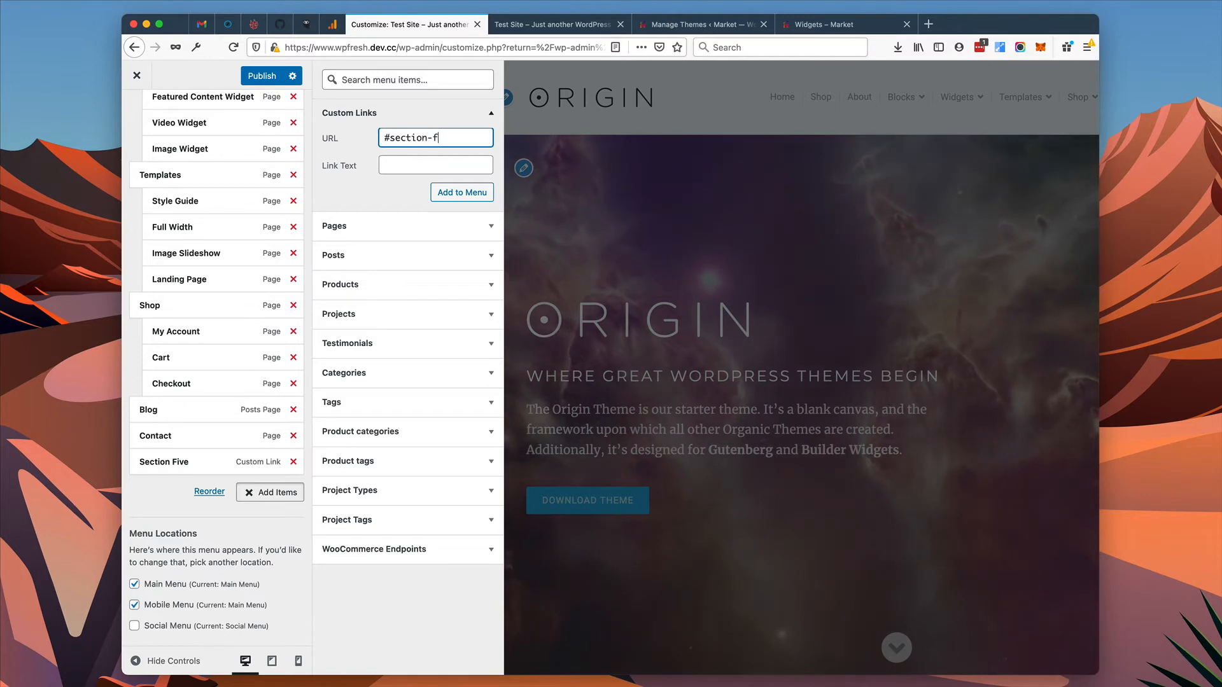
Step: Add a custom link to the Main Menu with the URL #section-four and the link text "Section Four"
type("our")
left_click(437, 166)
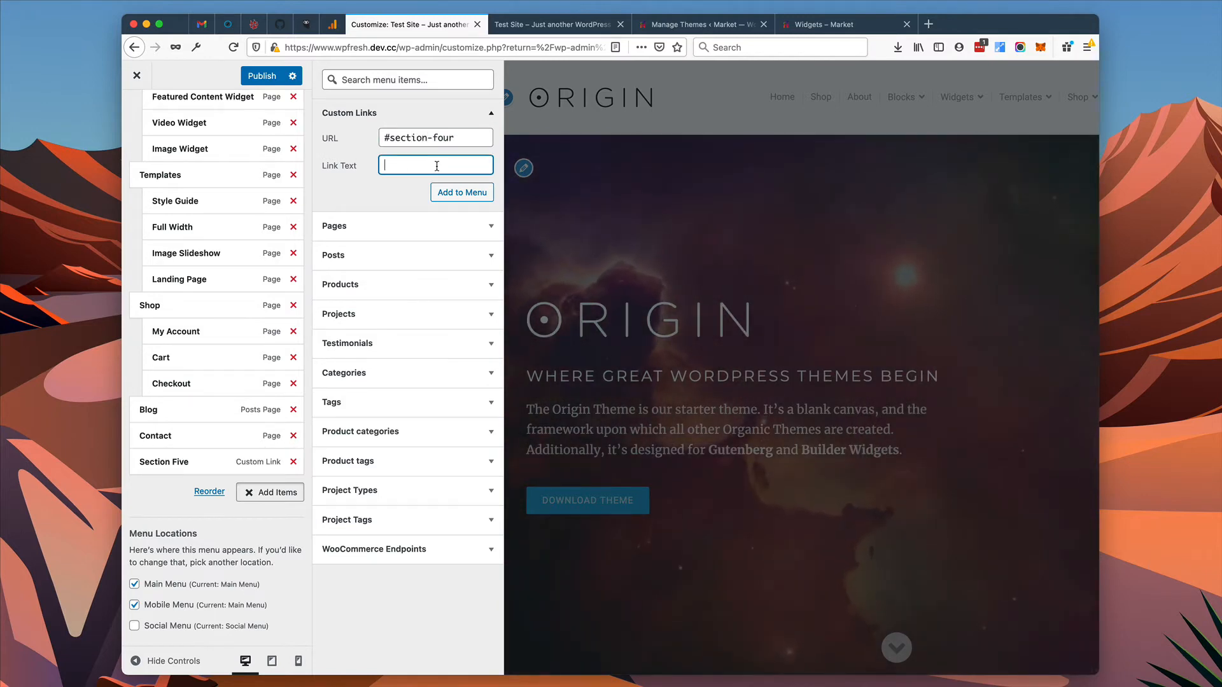
type("Section")
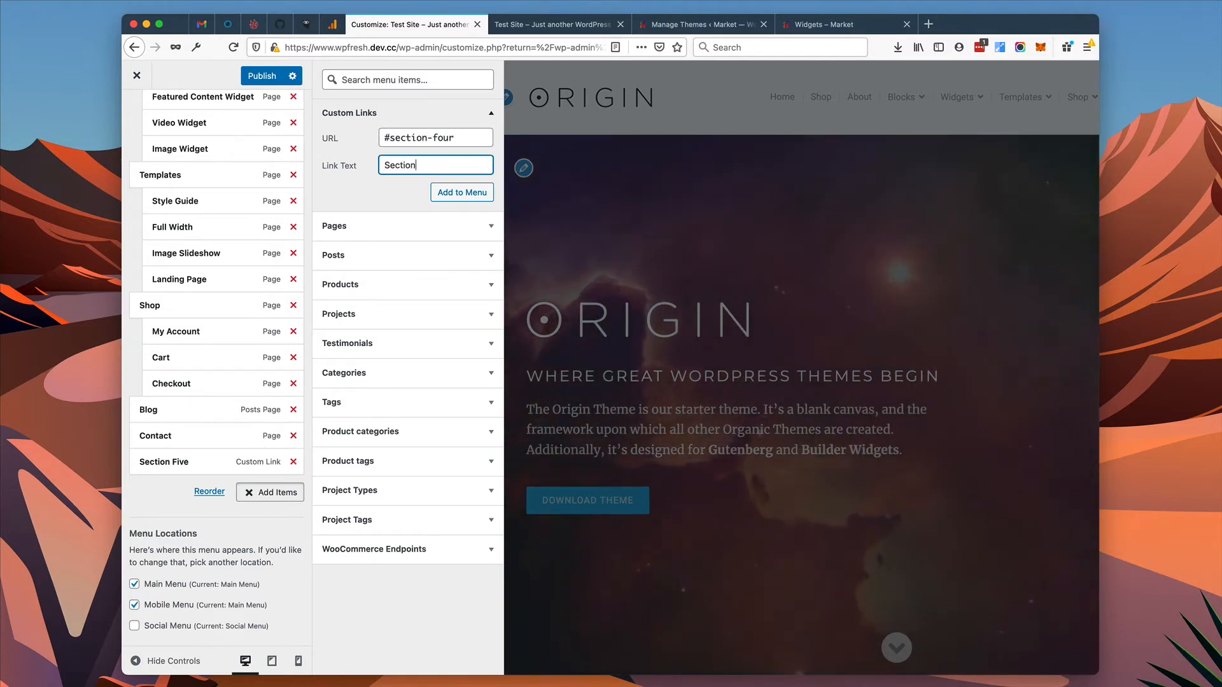
type(" Four")
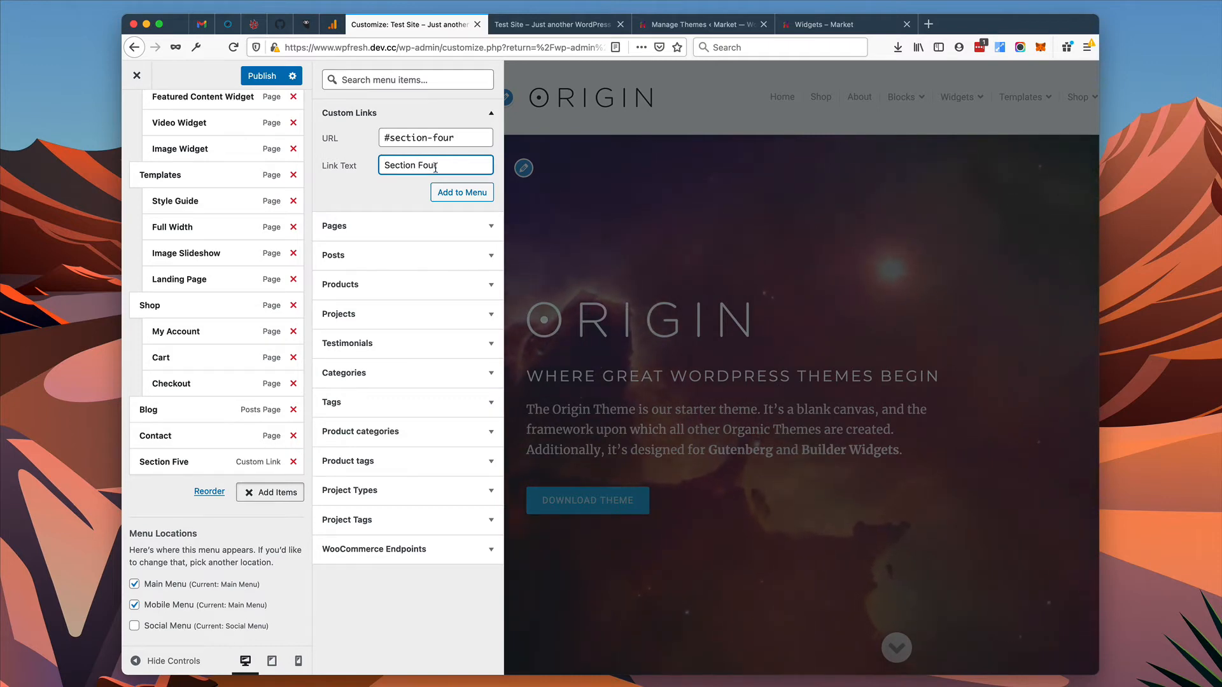
left_click(458, 193)
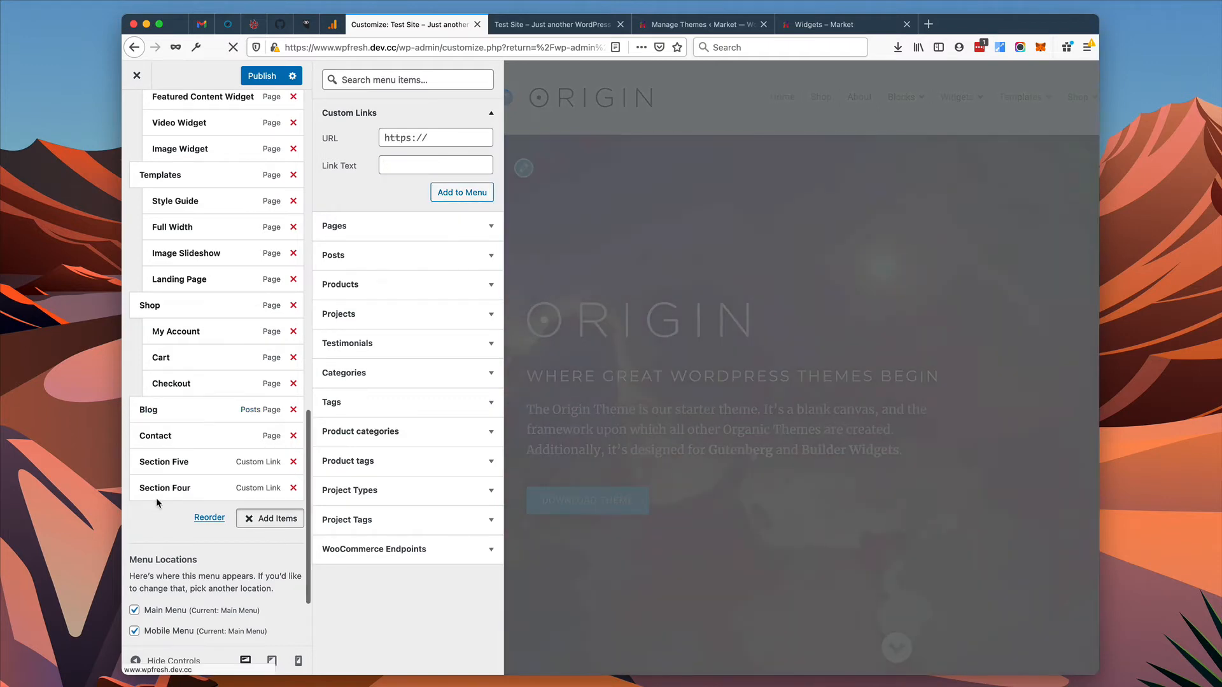
Step: Nest the Section Four menu item under Section Five as a sub-item in the Main Menu
left_click_drag(158, 489, 175, 495)
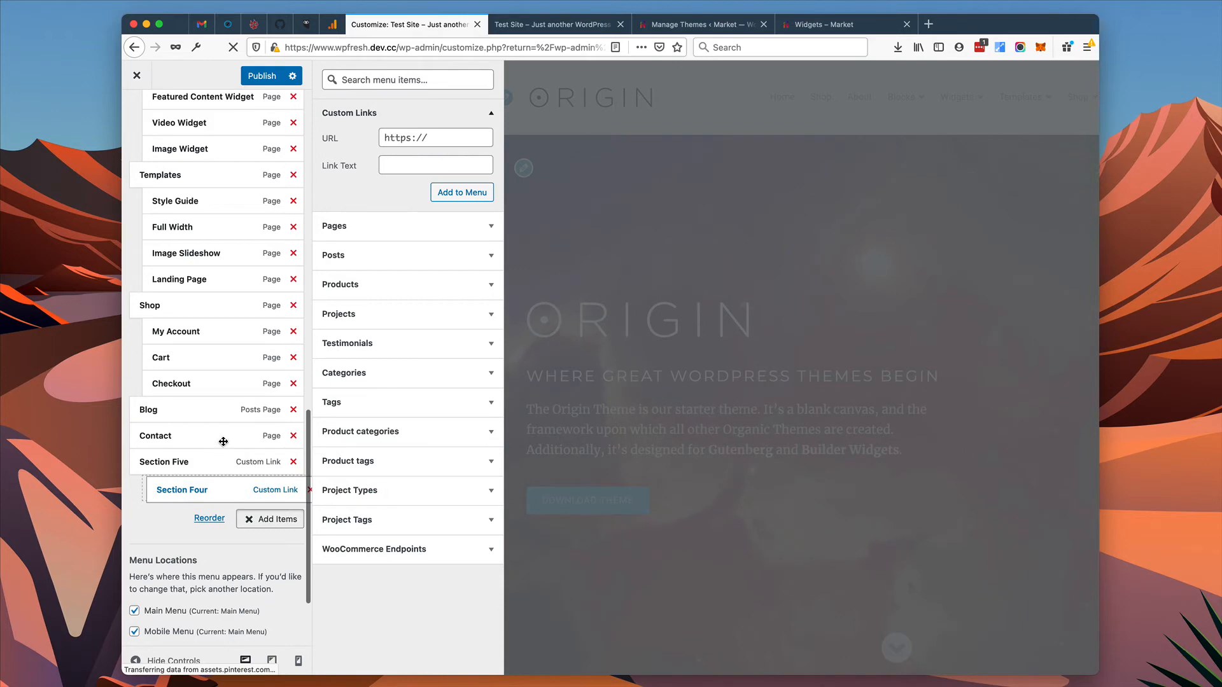
left_click_drag(223, 441, 223, 442)
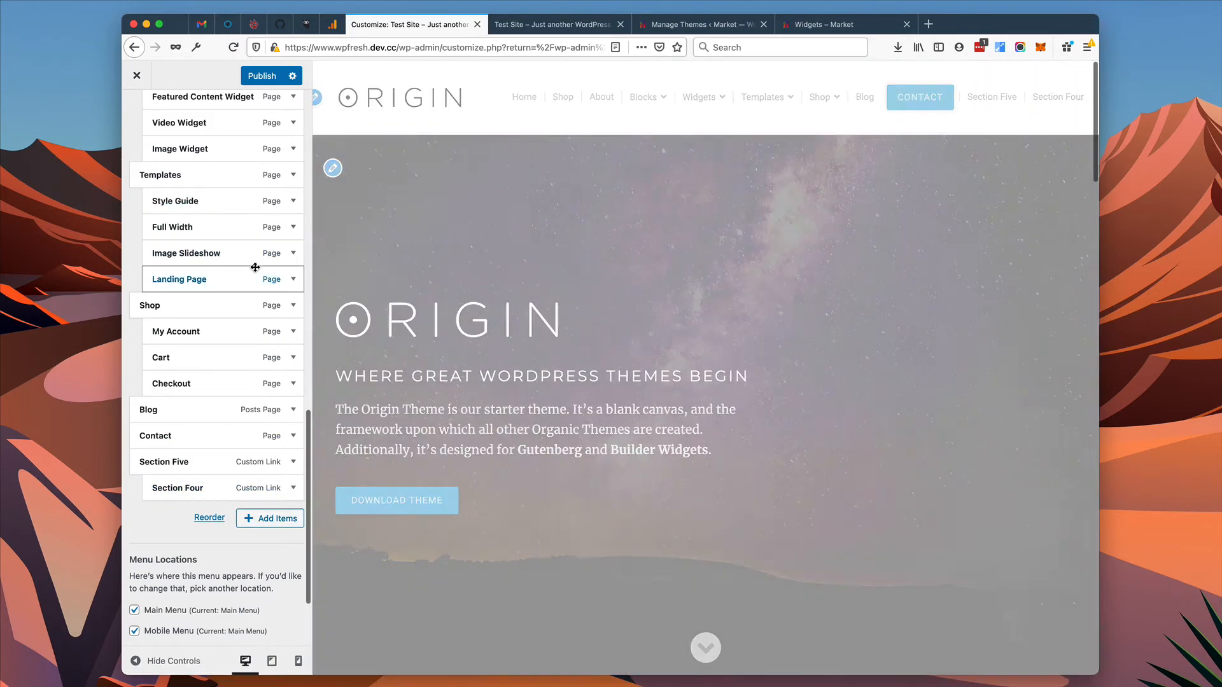
scroll(254, 265, "up", 10)
Step: Fill in a new Main Menu custom link with the URL #section-three and the link text "Section Two"
scroll(254, 270, "down", 12)
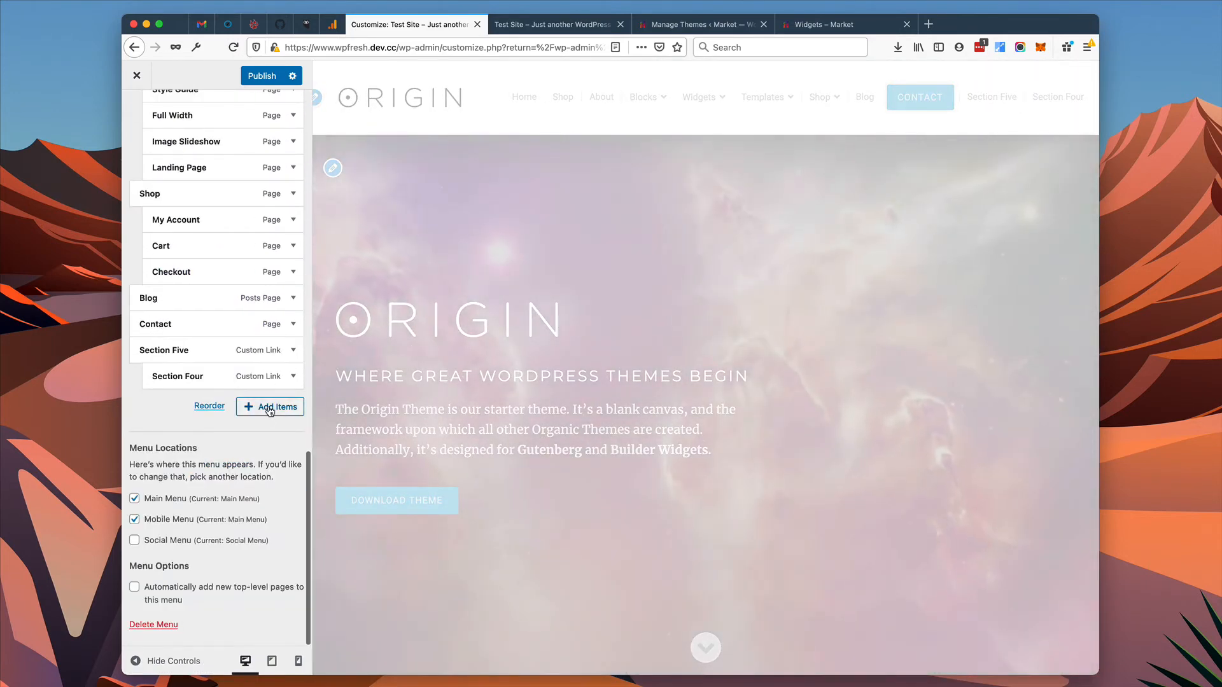
left_click(269, 407)
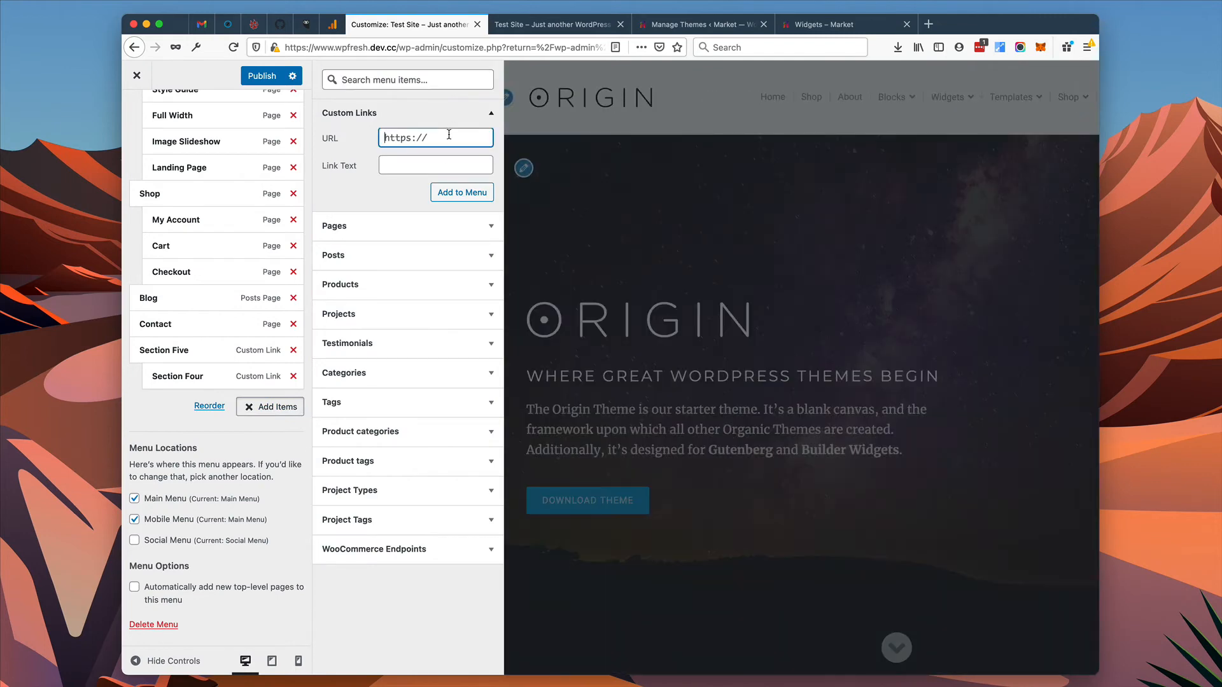
type("#sectio")
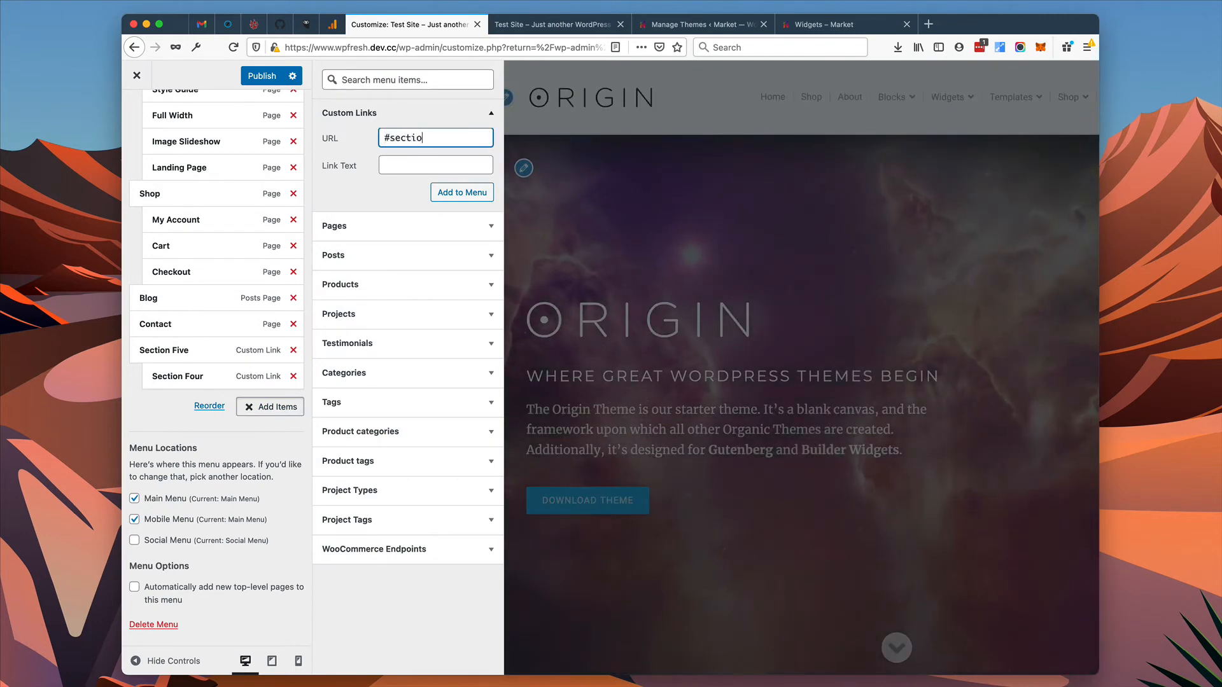
type("n-three")
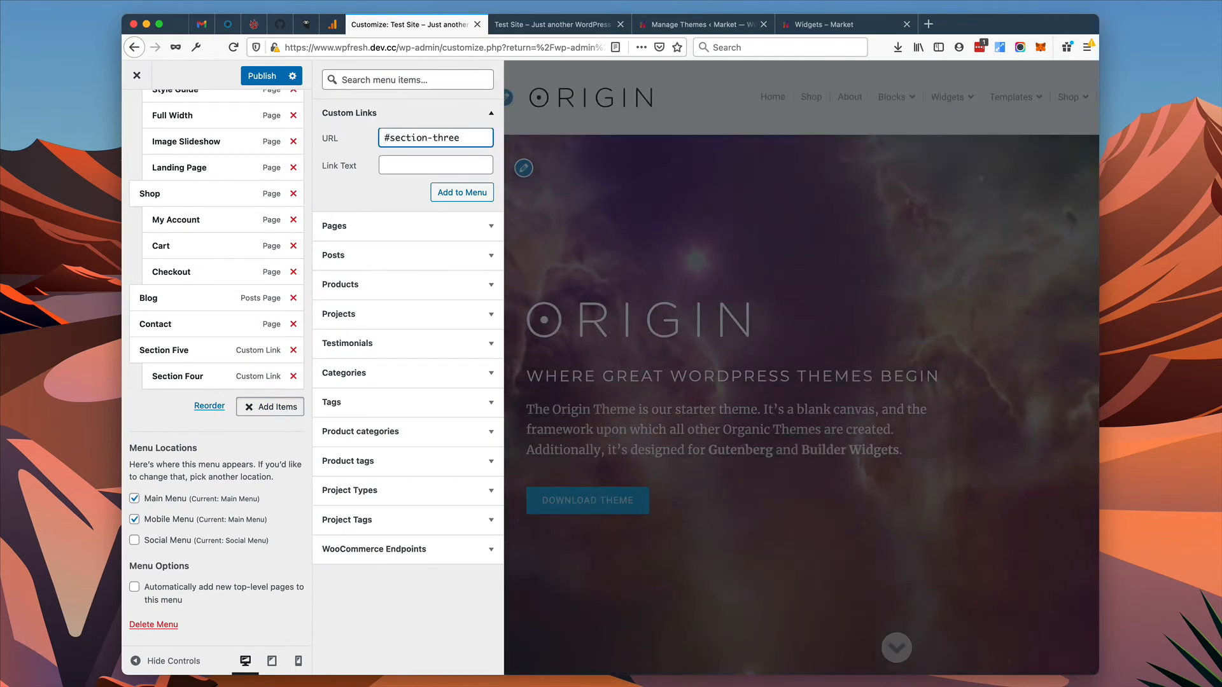
left_click(420, 163)
type("Section")
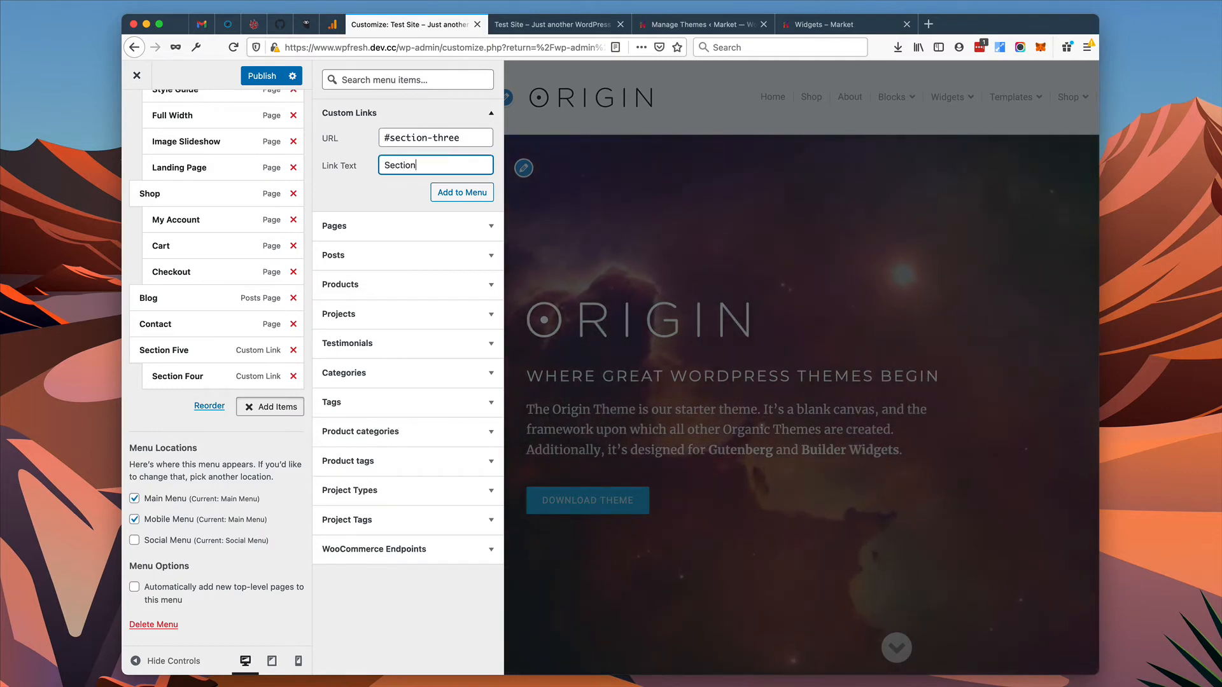
type(" Two")
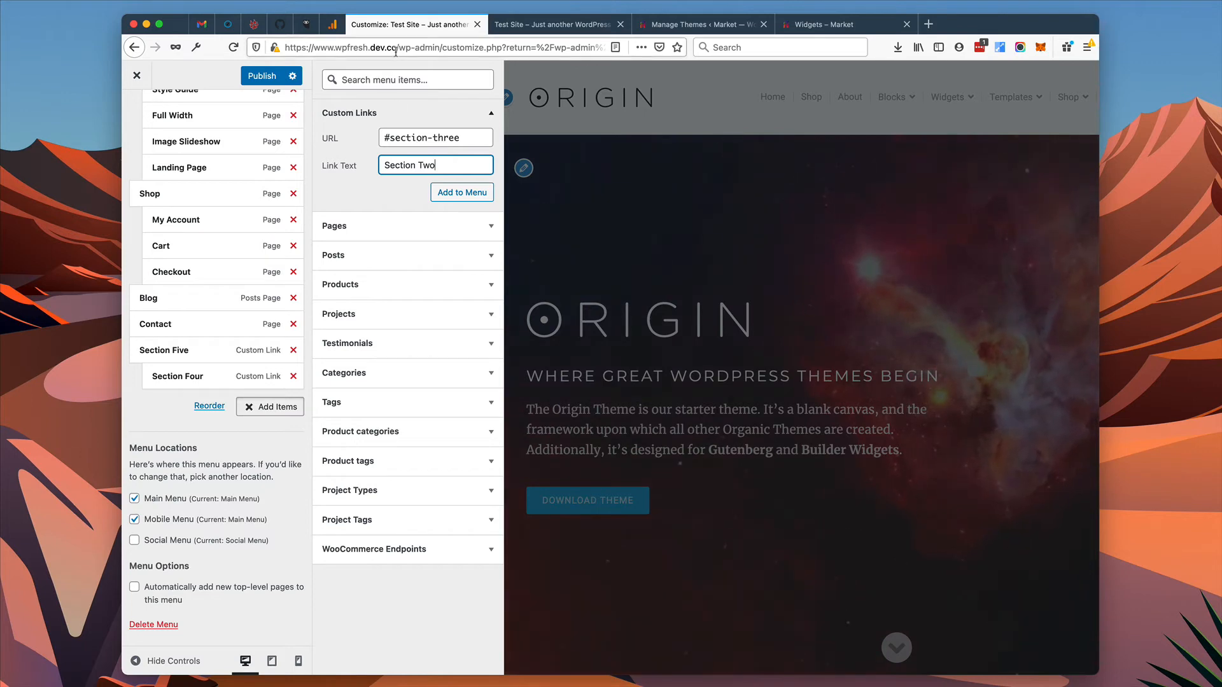
left_click_drag(398, 47, 274, 49)
key("super+c")
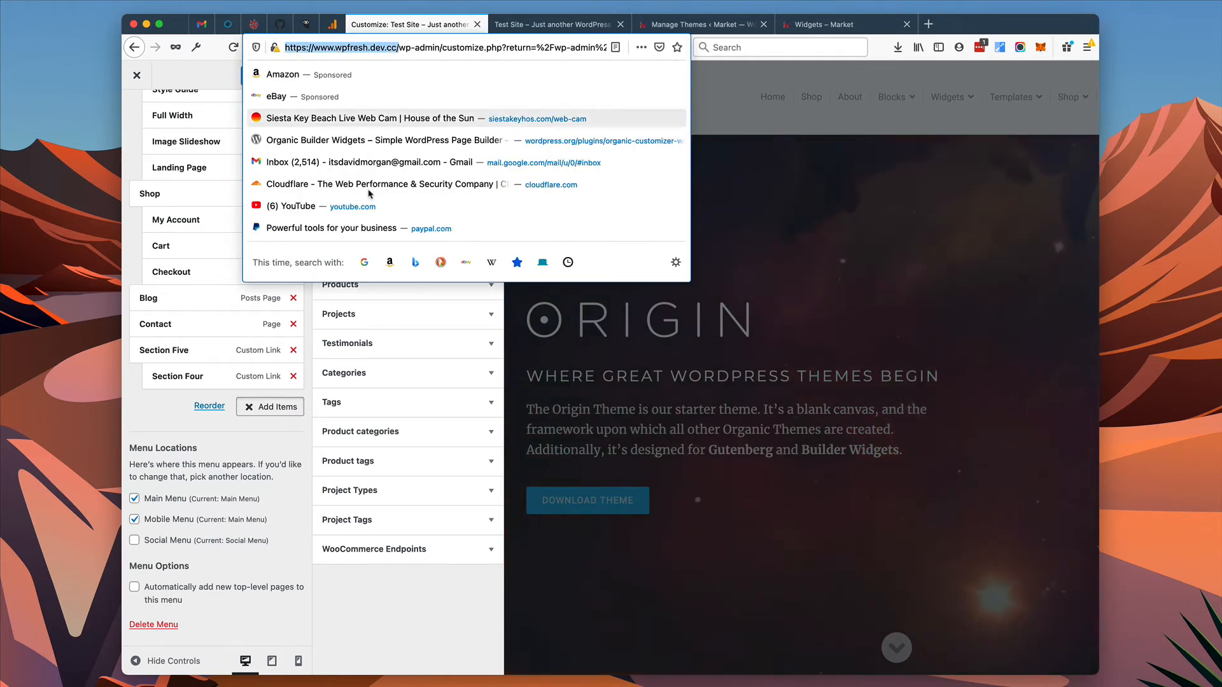
left_click(394, 637)
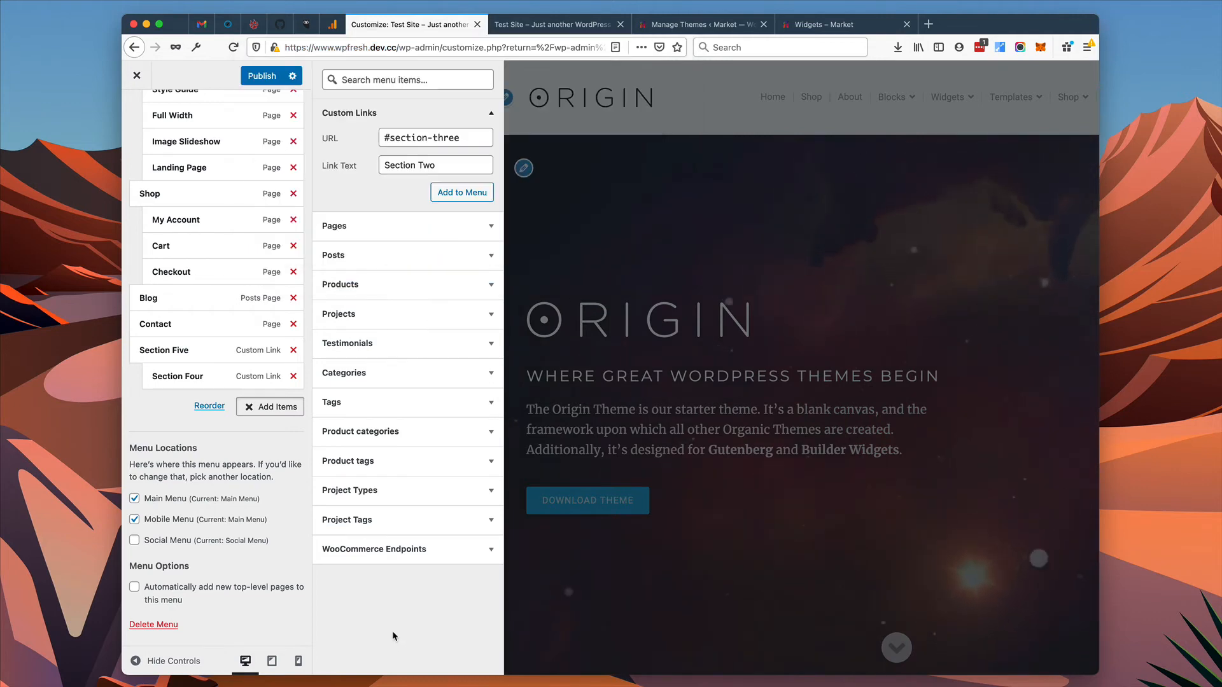
left_click(386, 135)
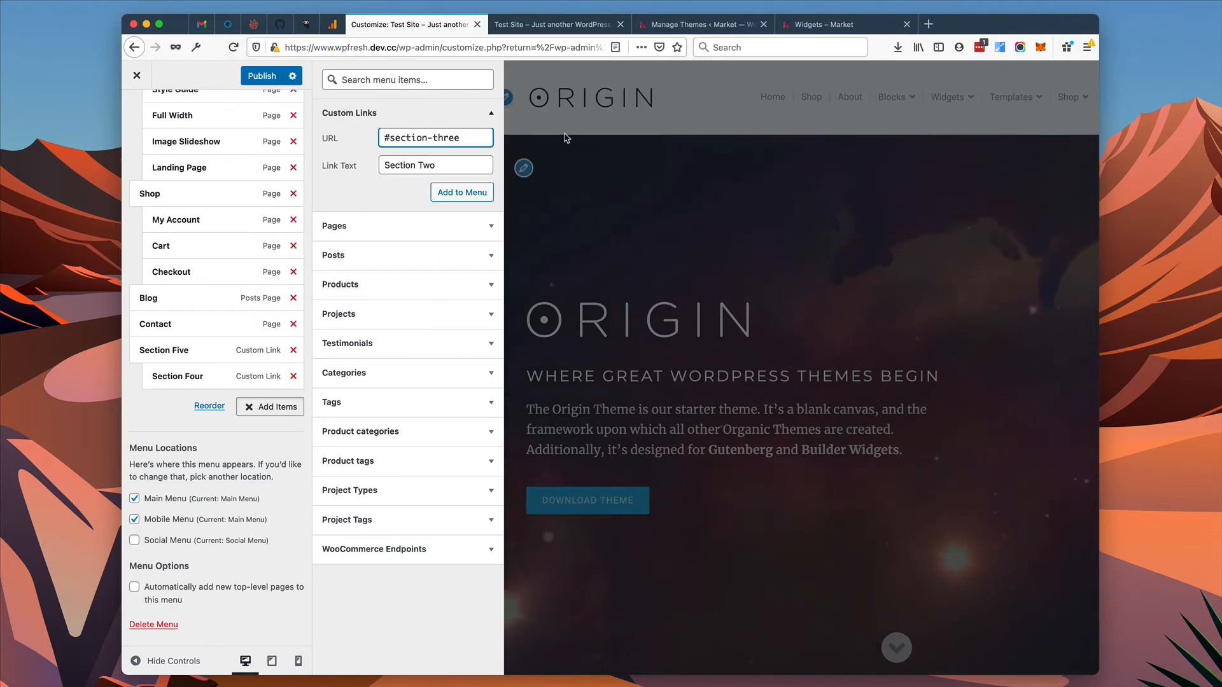
key("super+v")
scroll(446, 137, "left", 3)
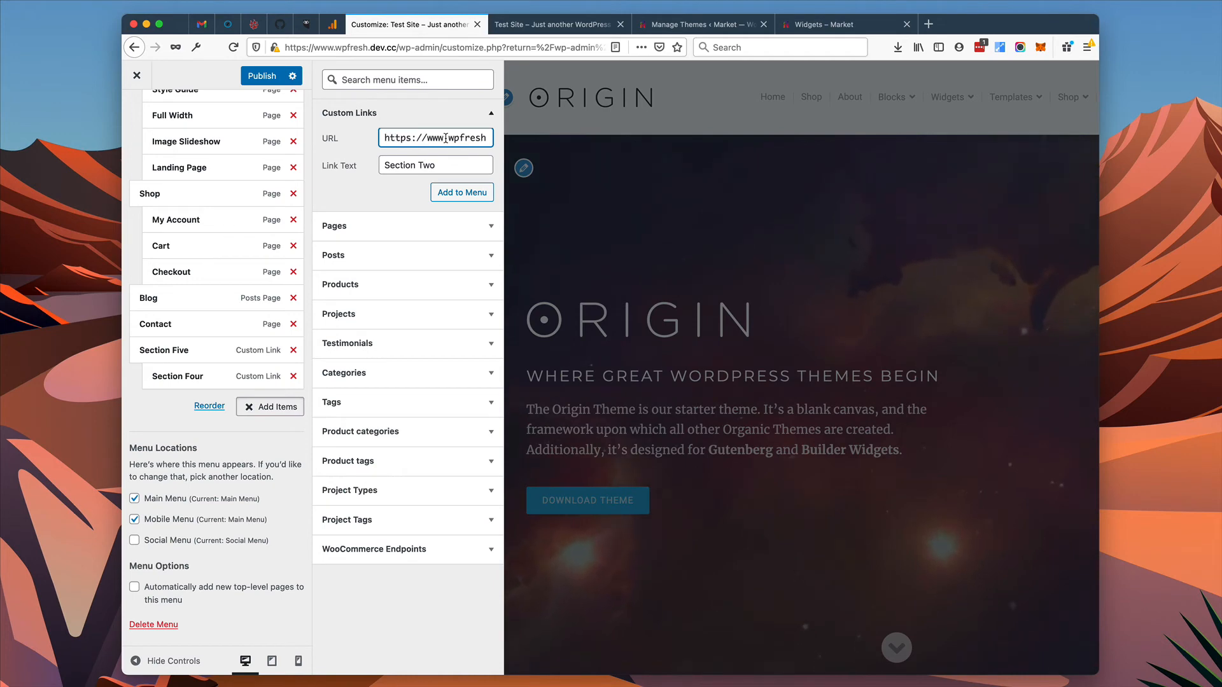
scroll(389, 137, "right", 1)
scroll(401, 138, "right", 2)
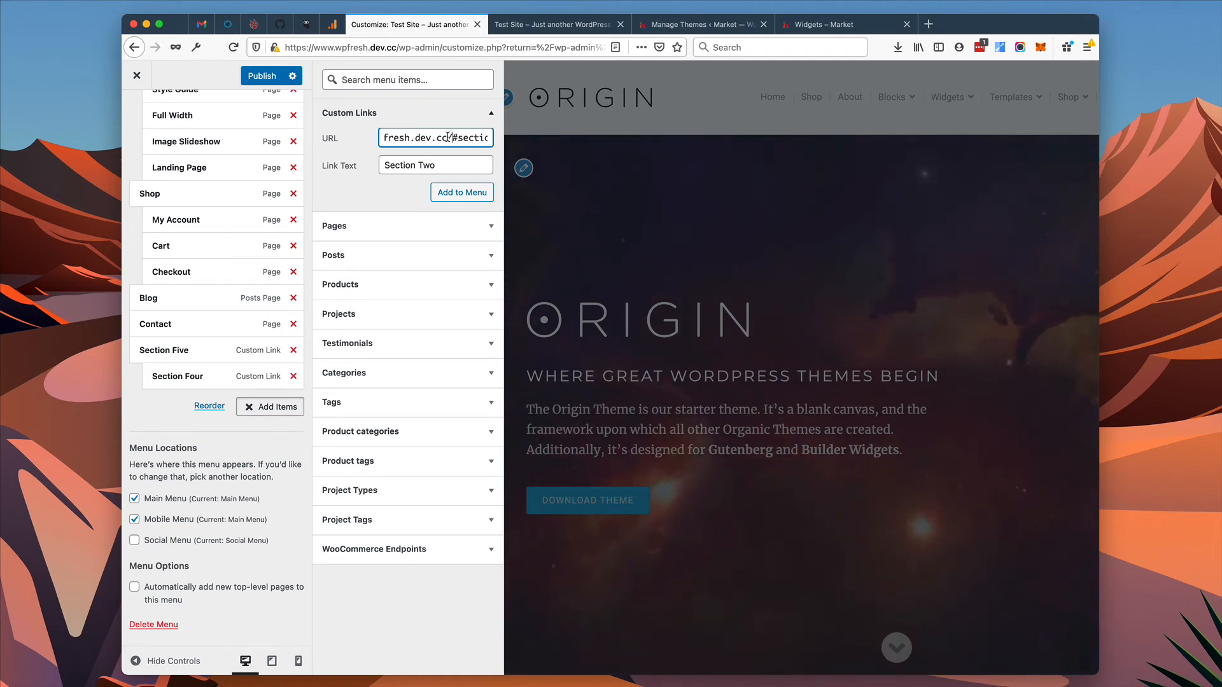
scroll(444, 137, "left", 3)
scroll(428, 137, "right", 4)
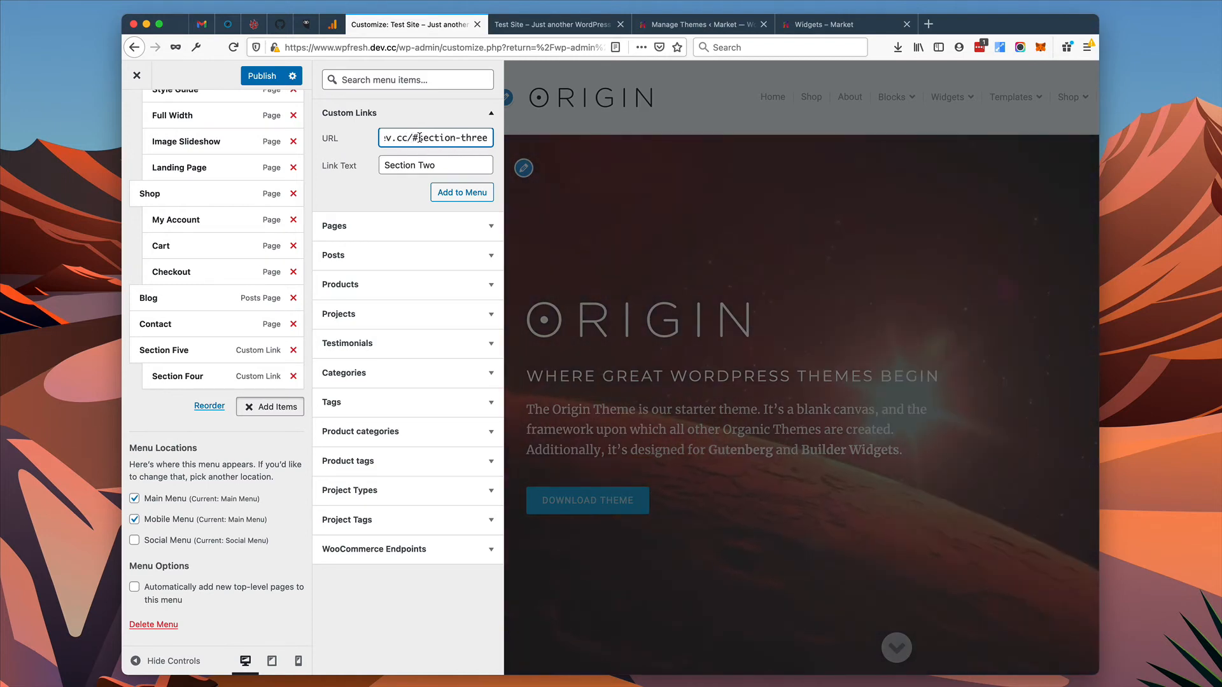
Step: Correct the custom link's text to "Section Three" and add the link to the Main Menu
double_click(427, 164)
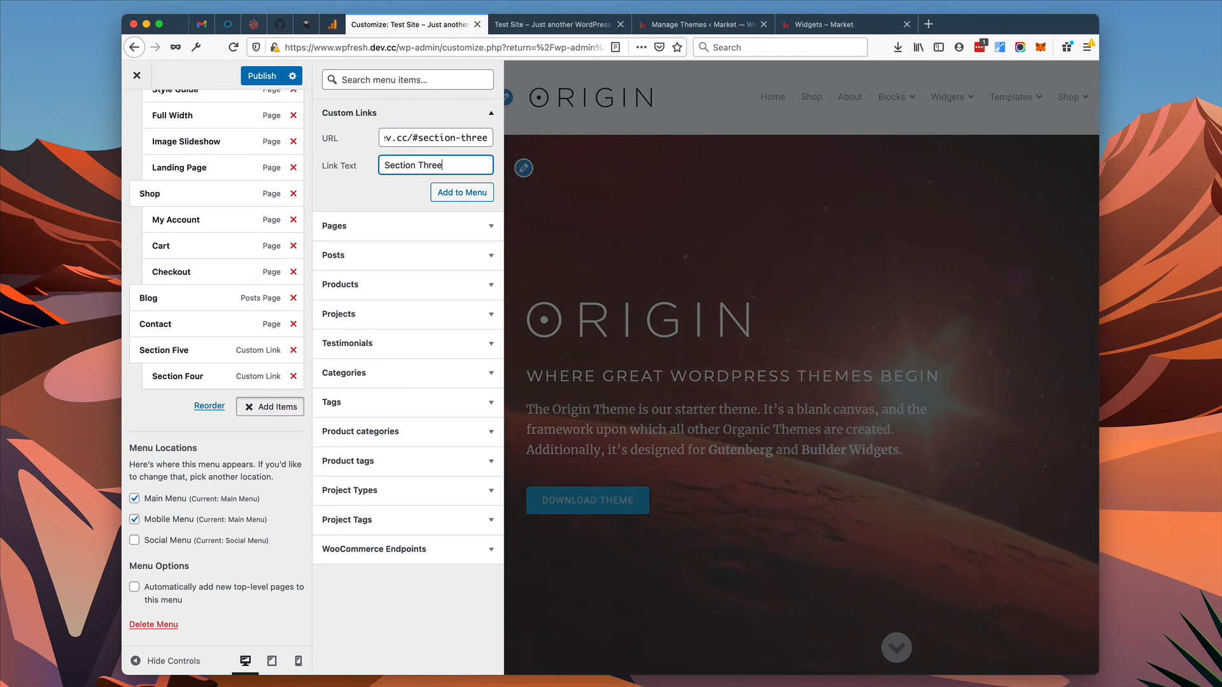
type("Three")
left_click(449, 194)
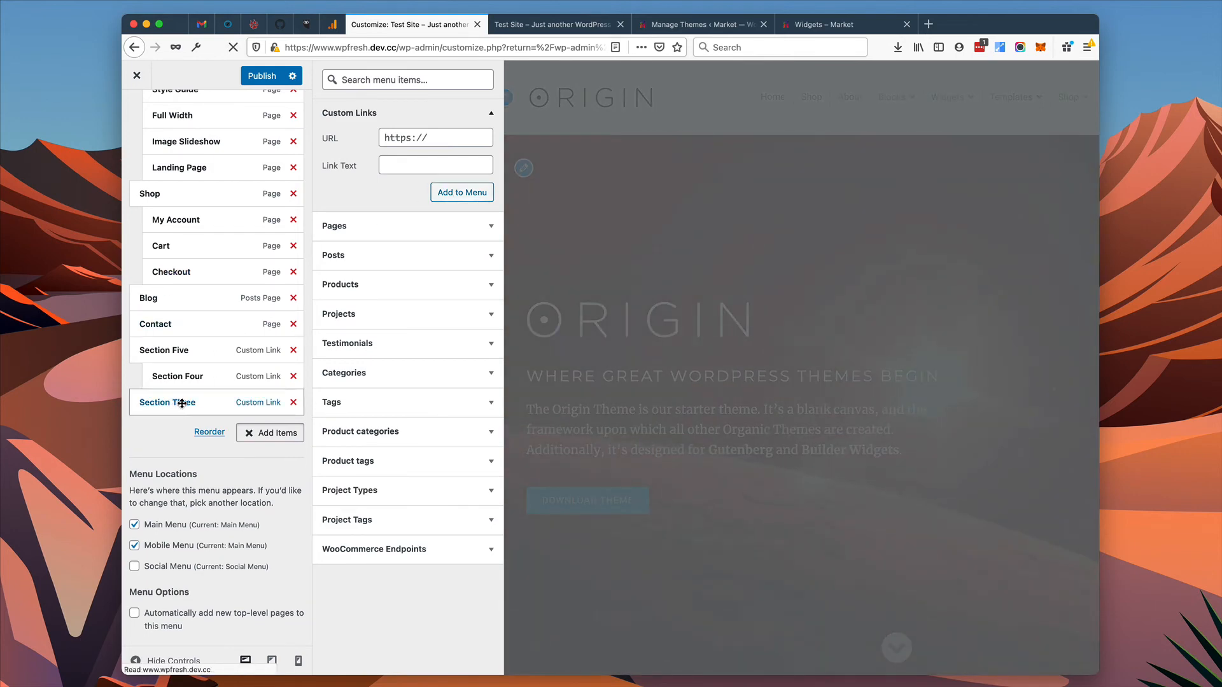
Step: Nest Section Three under Section Five beside Section Four and publish the menu changes
left_click_drag(182, 403, 195, 404)
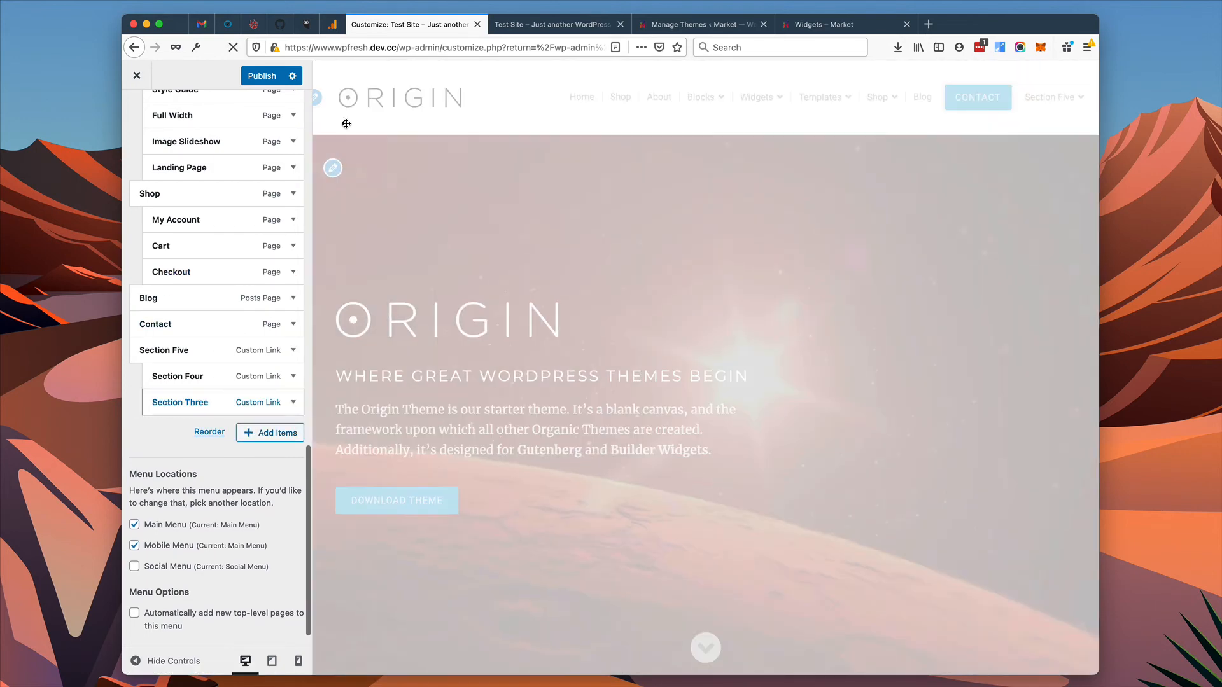
left_click(266, 76)
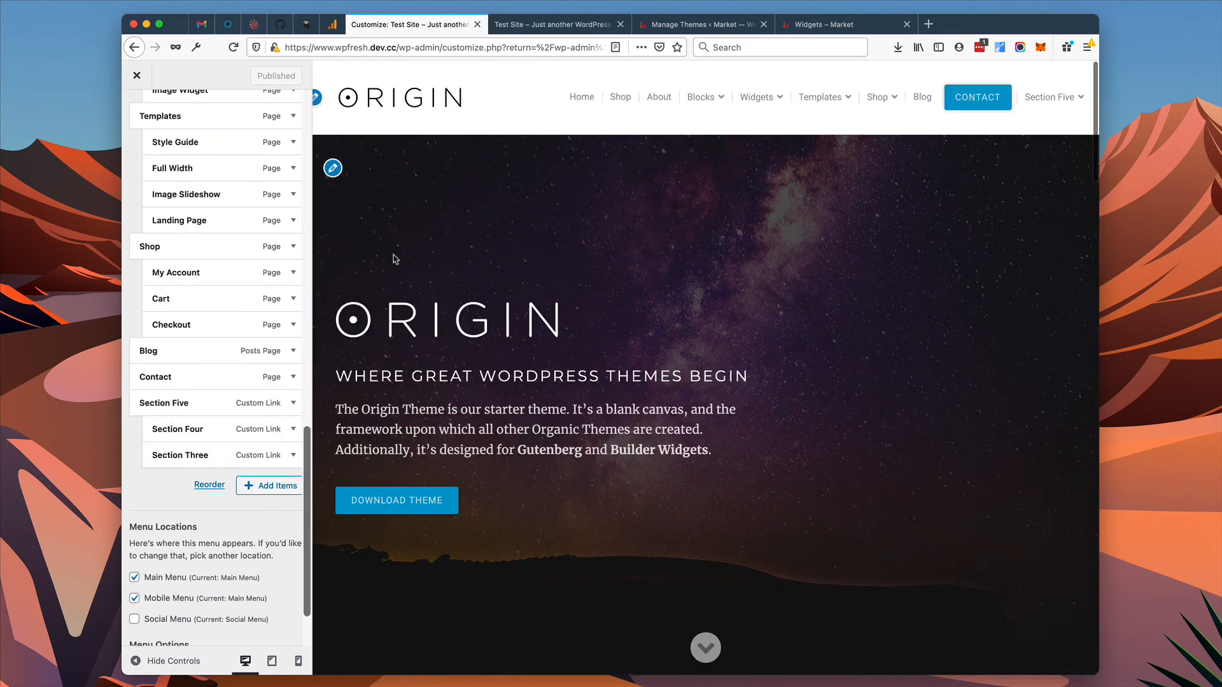
Step: Switch to the live site, reload the home page and test the Section Five and Section Four menu links
left_click(553, 24)
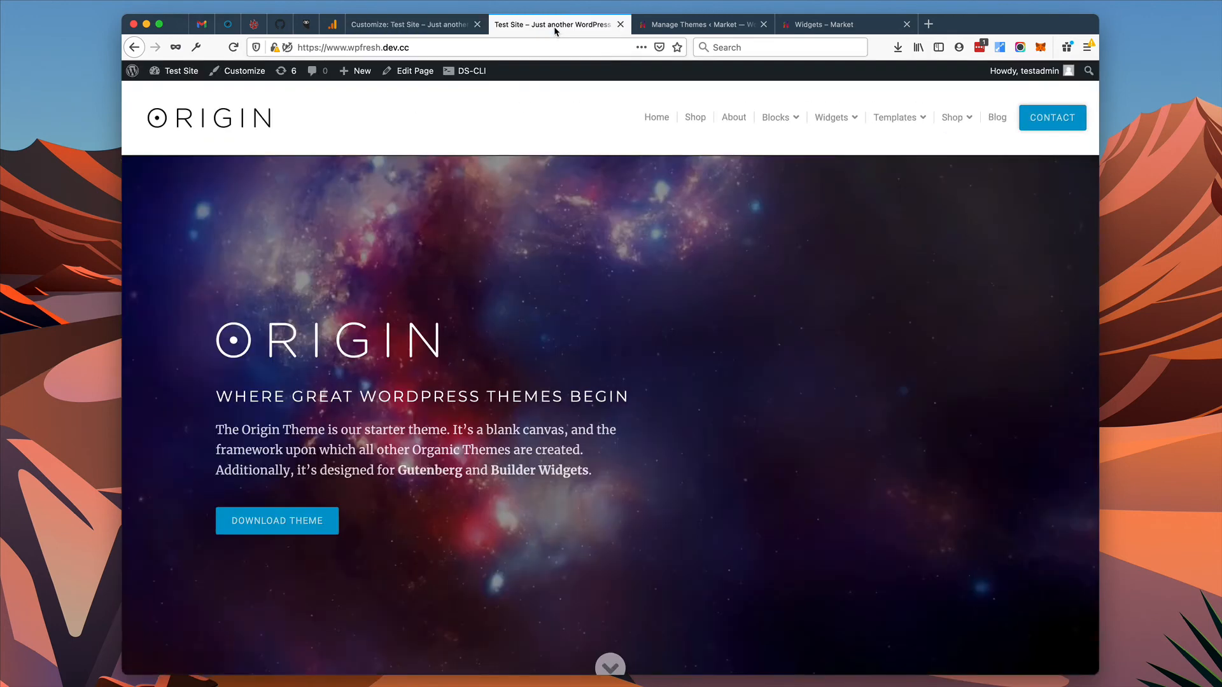
left_click(233, 49)
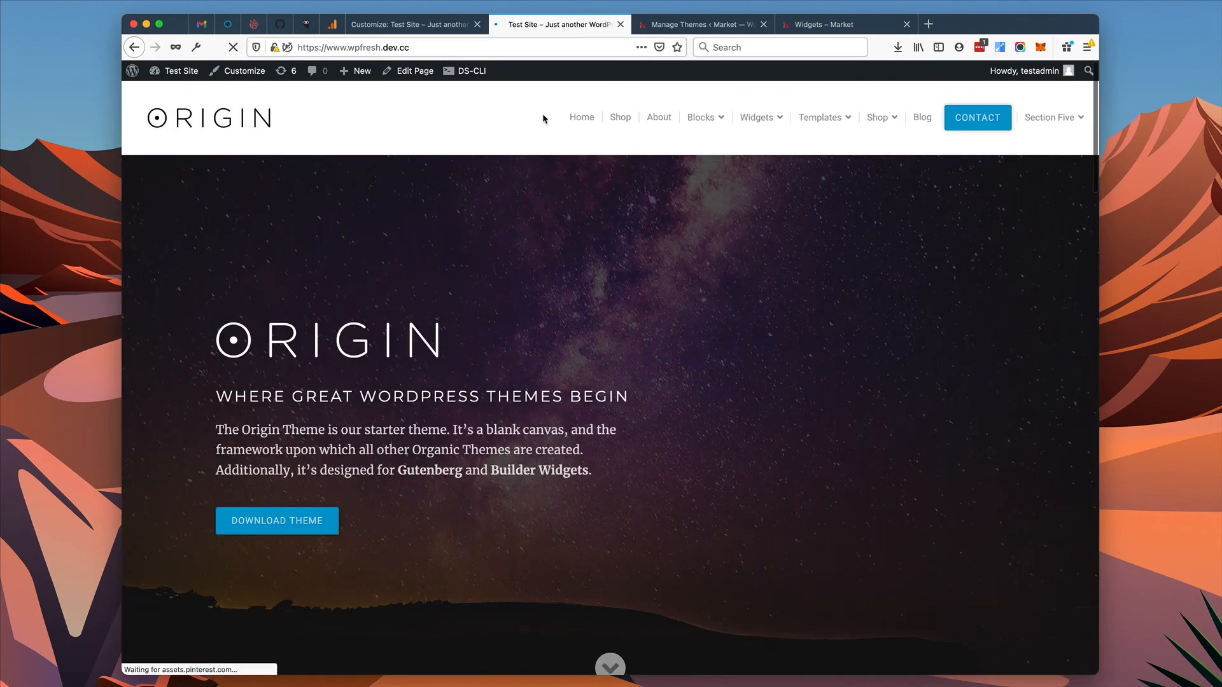
left_click(1053, 118)
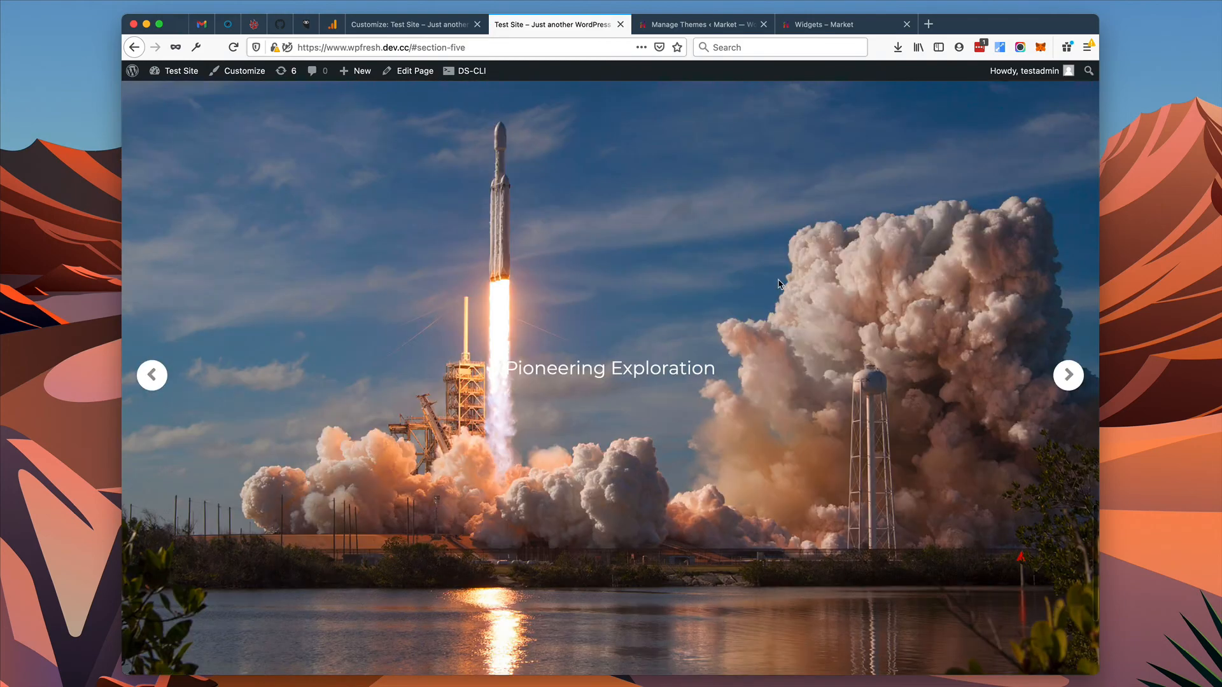
scroll(780, 284, "up", 15)
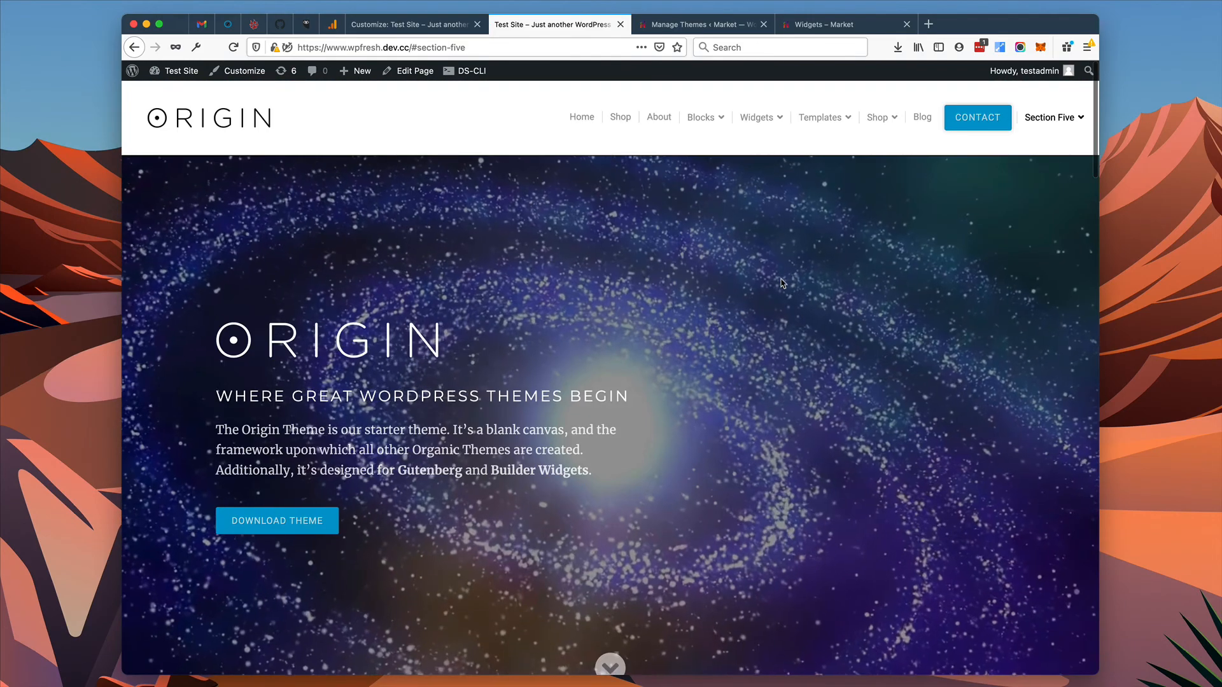
mouse_move(1053, 119)
left_click(1045, 156)
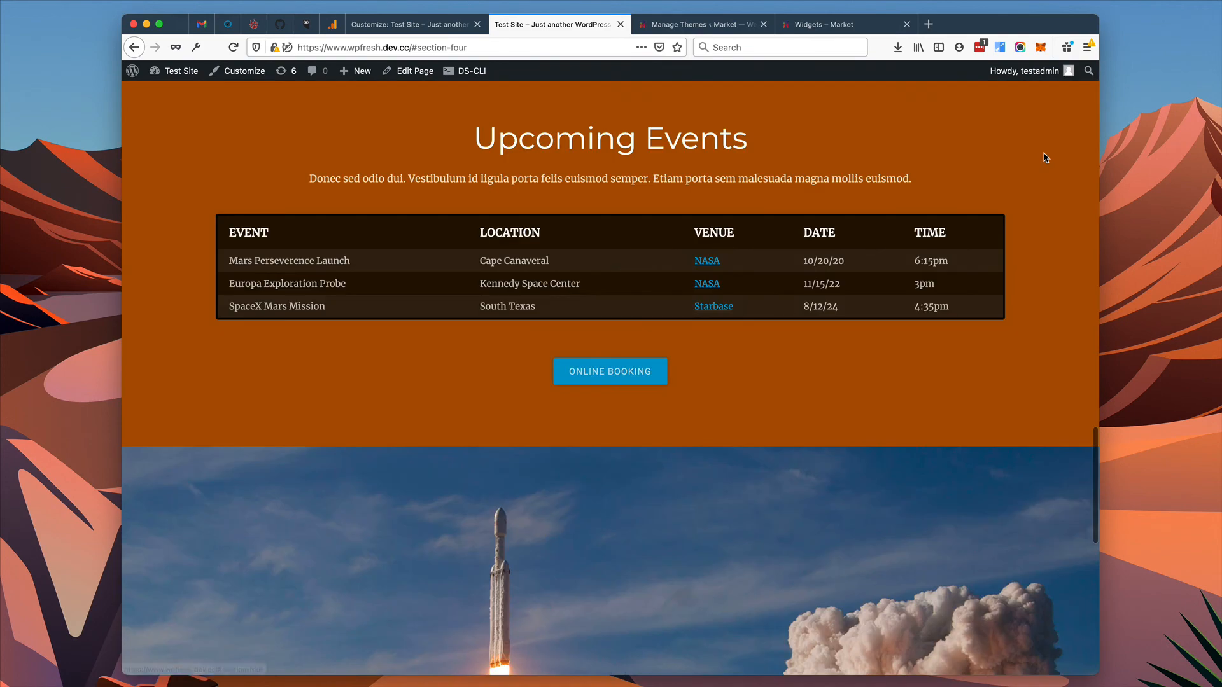
scroll(1025, 170, "up", 12)
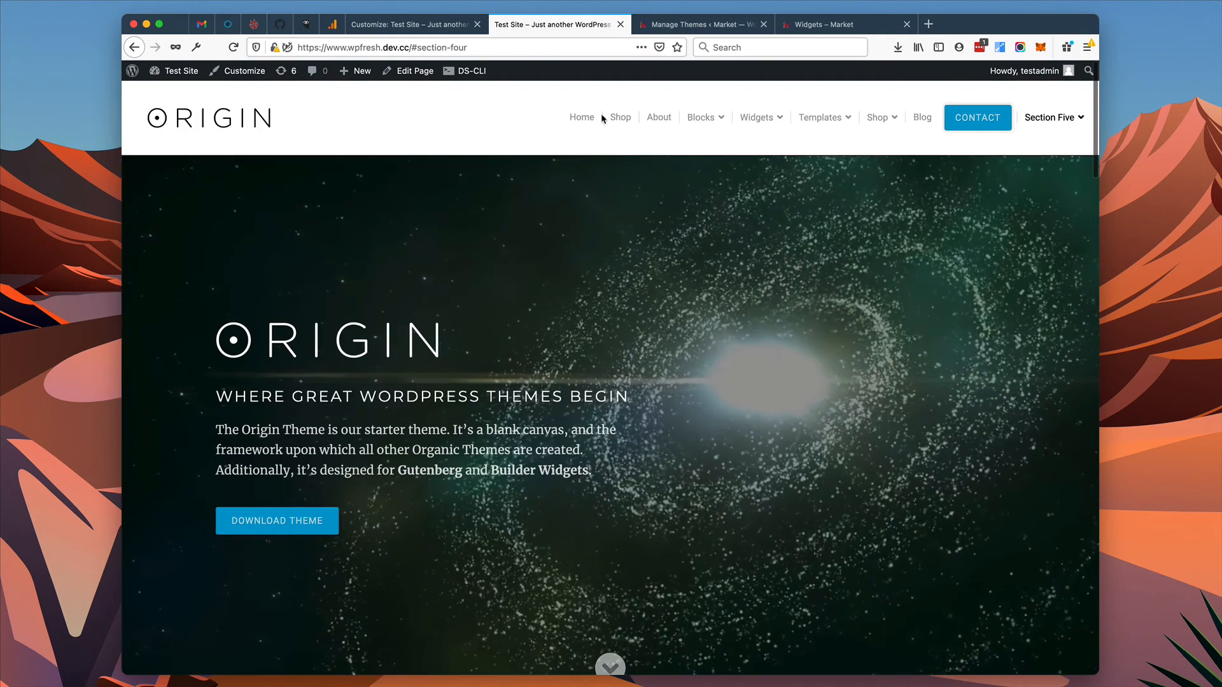
Step: Open the About page and test the Section Five and Section Four menu links from there
left_click(660, 118)
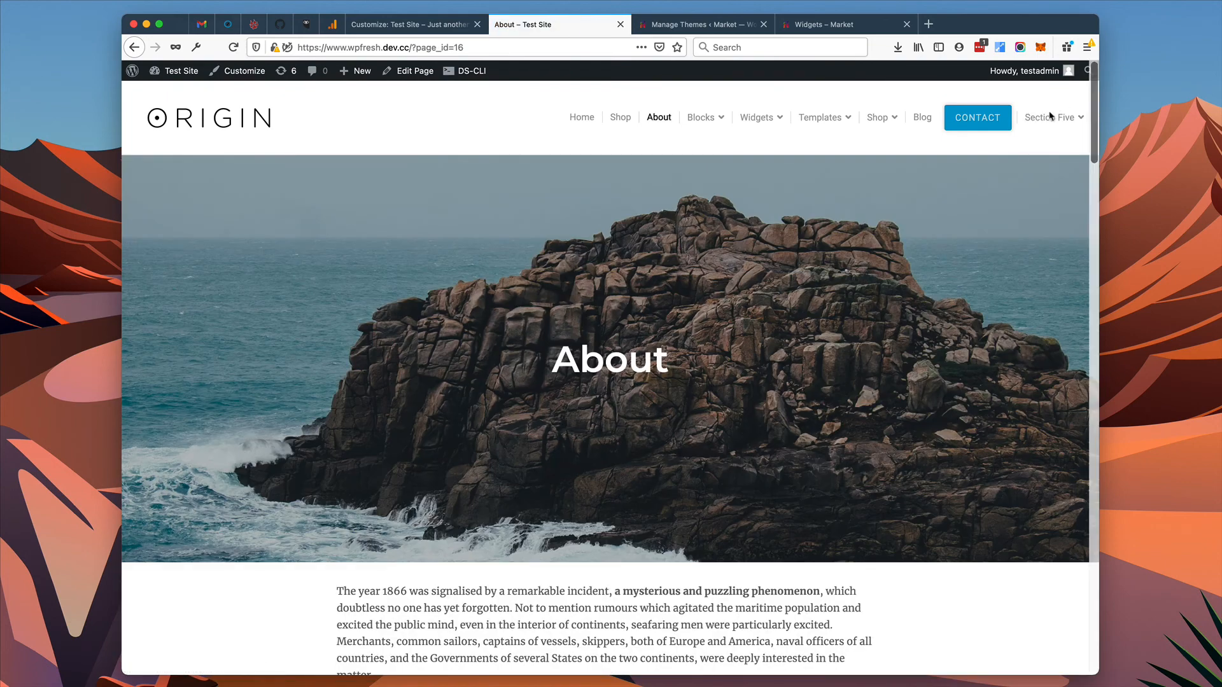
left_click(1045, 119)
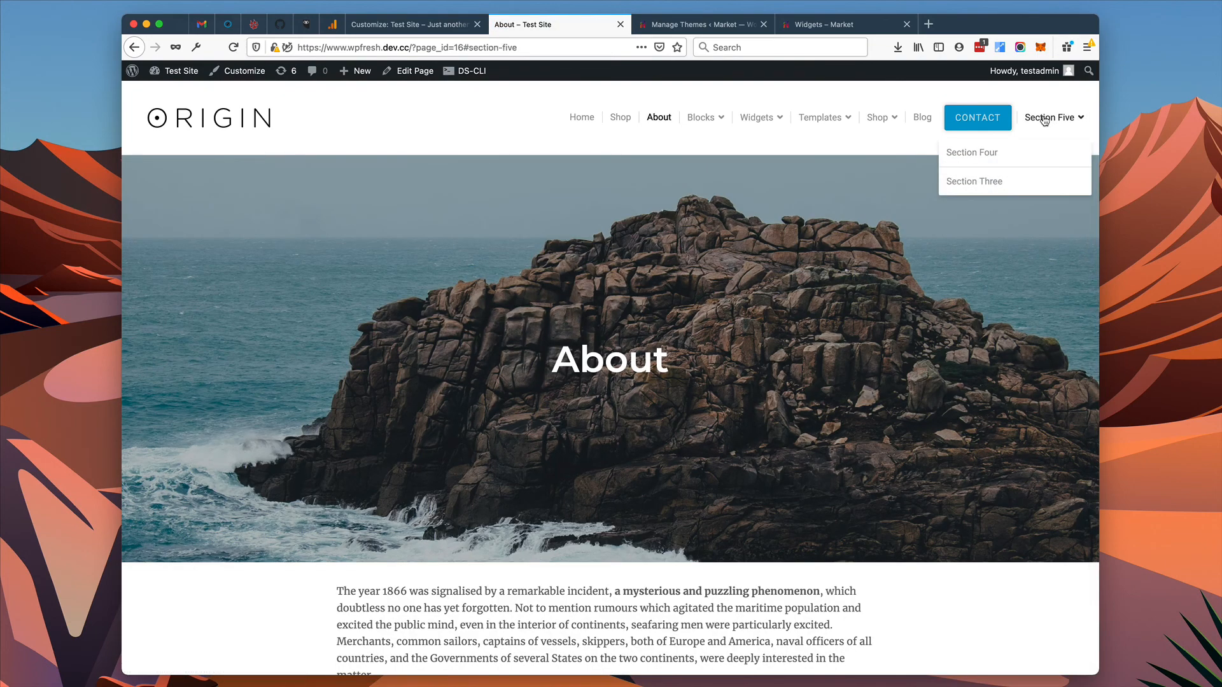
left_click(1023, 154)
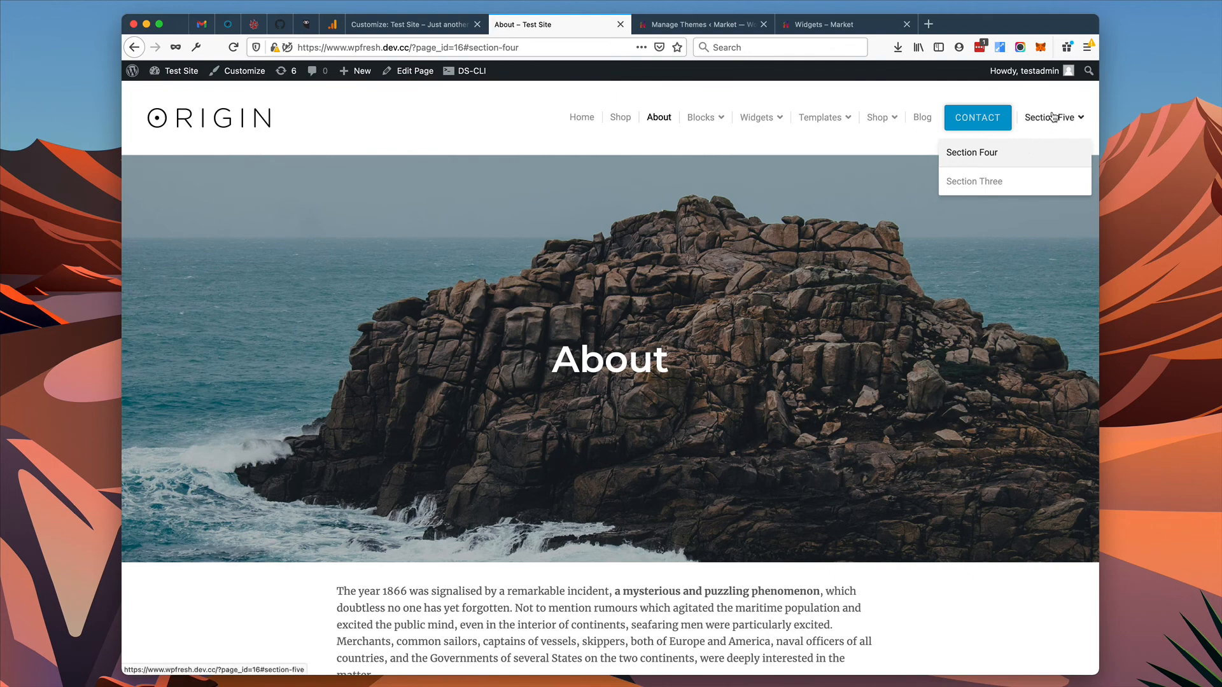
Step: Follow the Section Three menu link from the About page and examine the home page sections around its target
left_click(1002, 183)
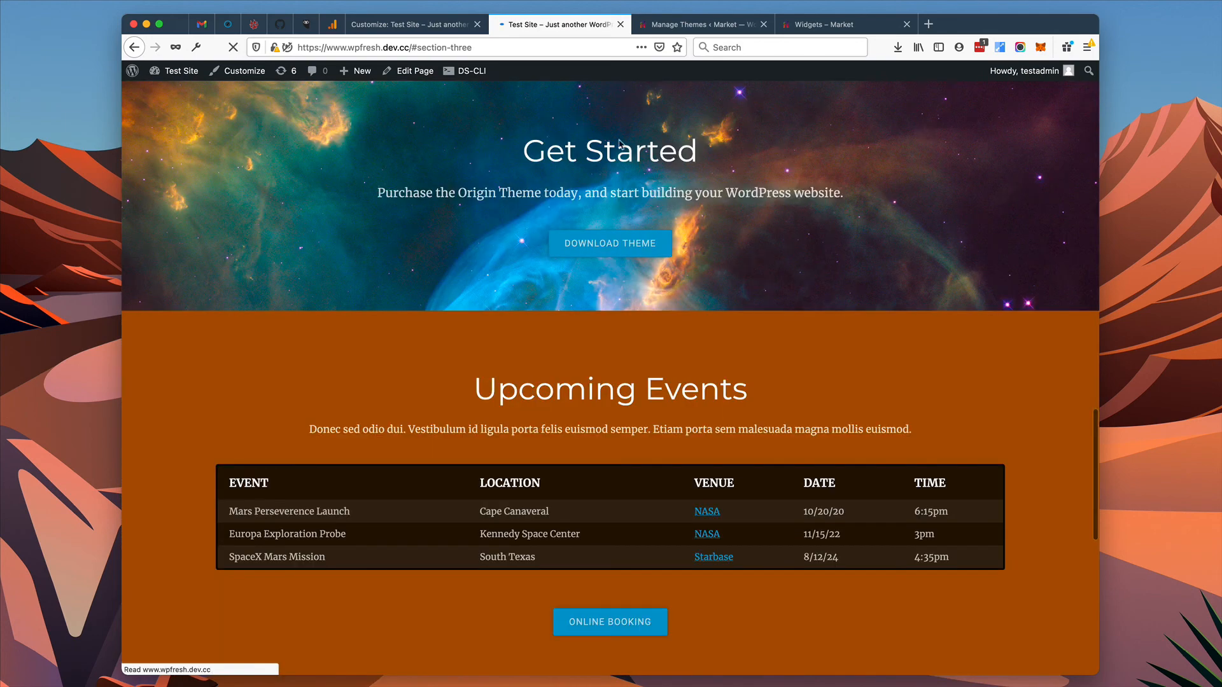
scroll(593, 189, "up", 10)
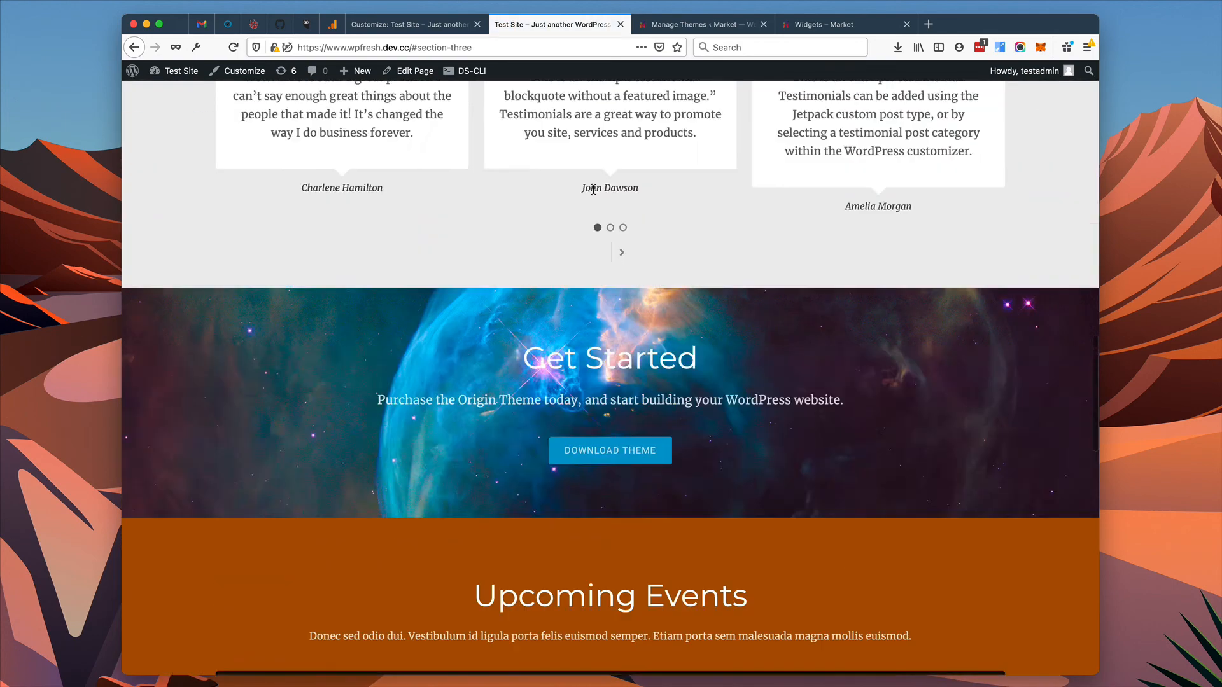
scroll(594, 188, "down", 6)
scroll(593, 191, "down", 6)
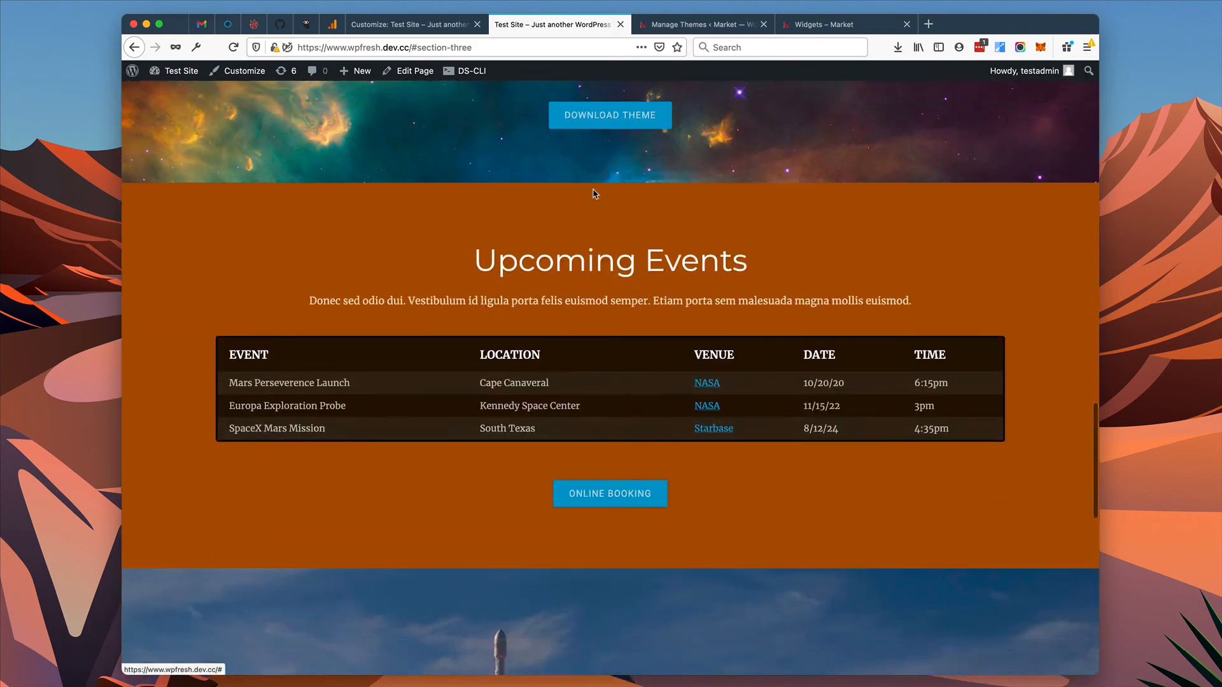
scroll(595, 197, "up", 5)
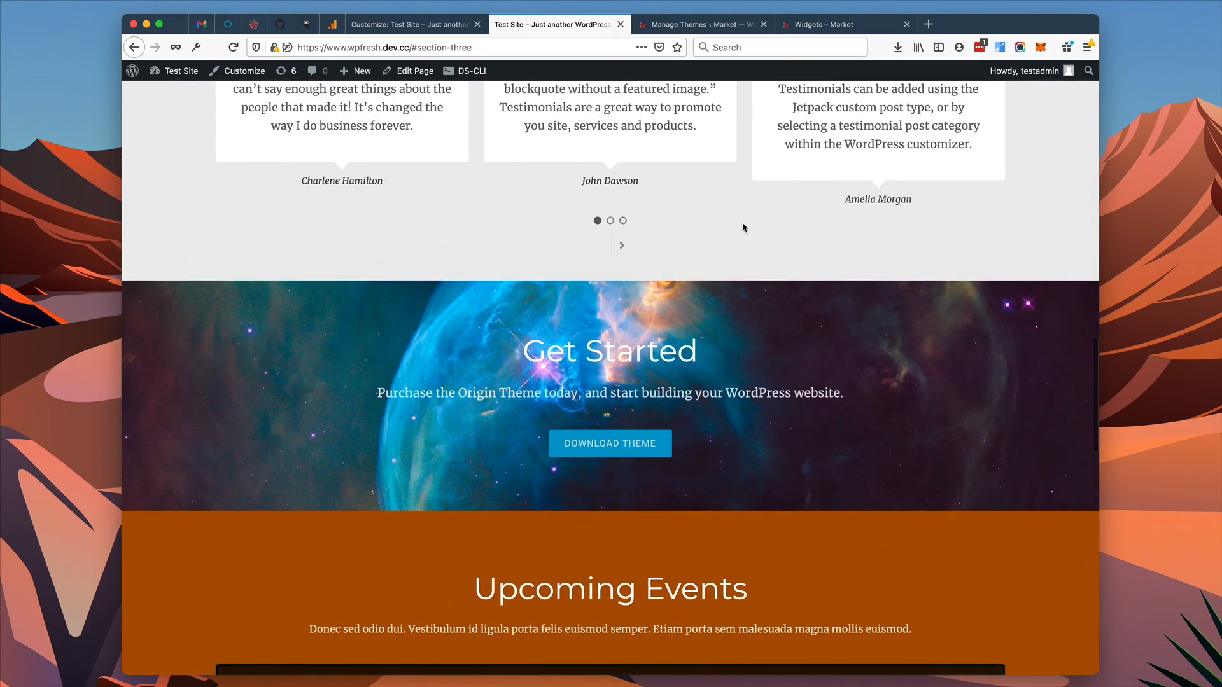